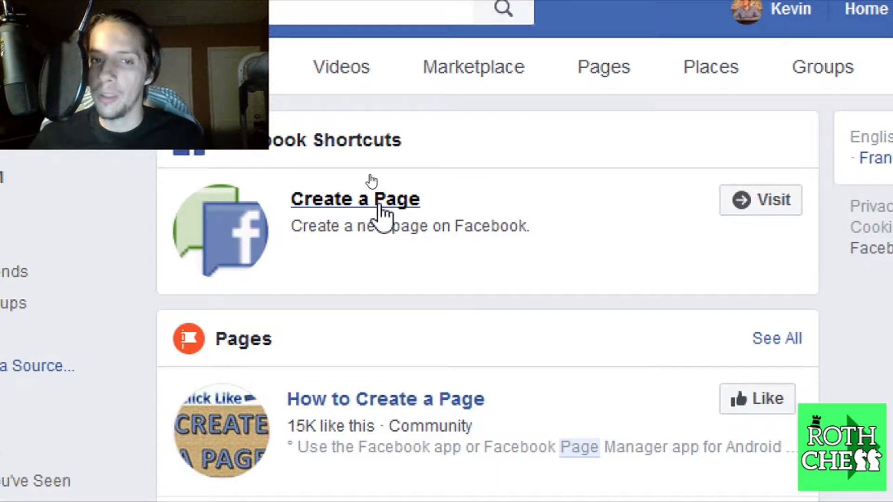
Open the 'Create a Page' shortcut from the Facebook search results
click(383, 209)
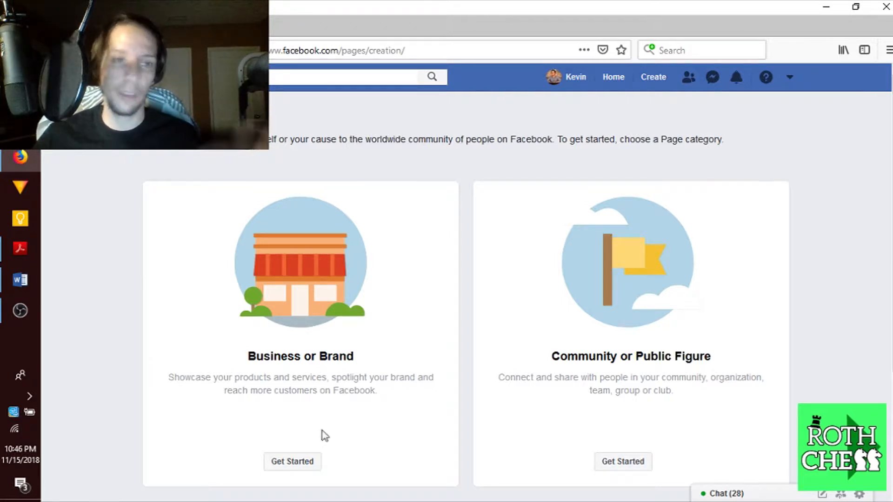
triple_click(702, 137)
click(748, 152)
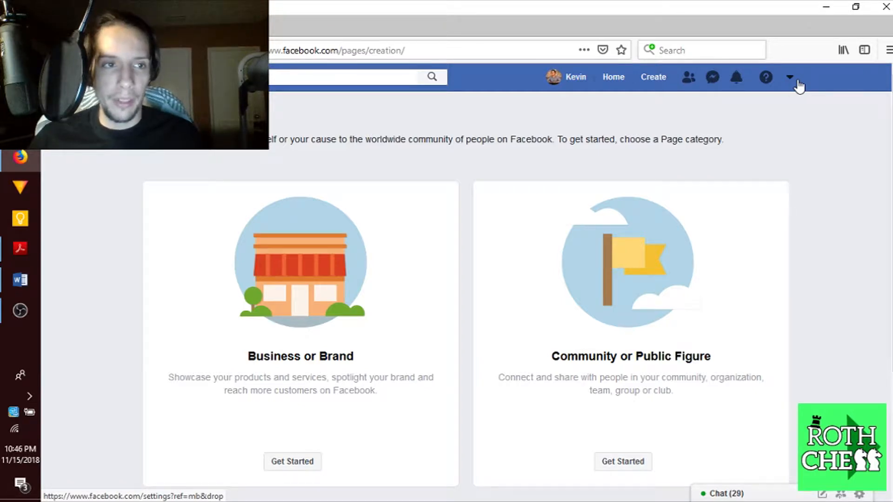
click(20, 283)
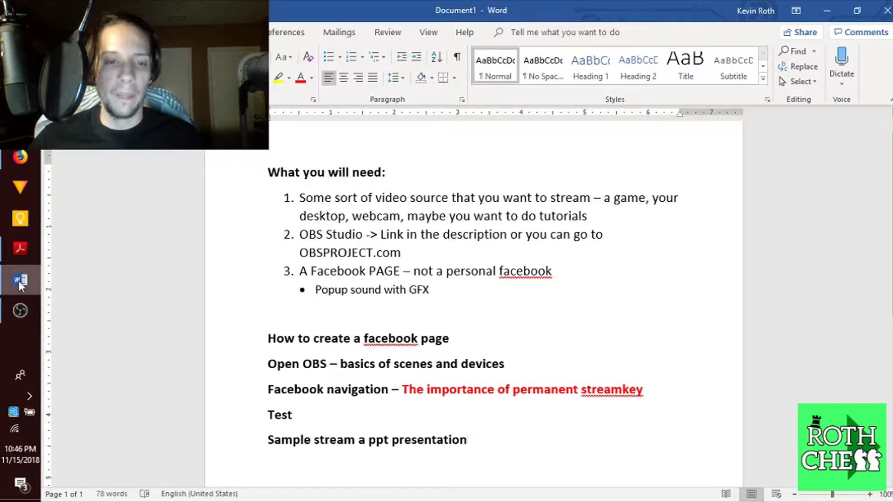
click(20, 283)
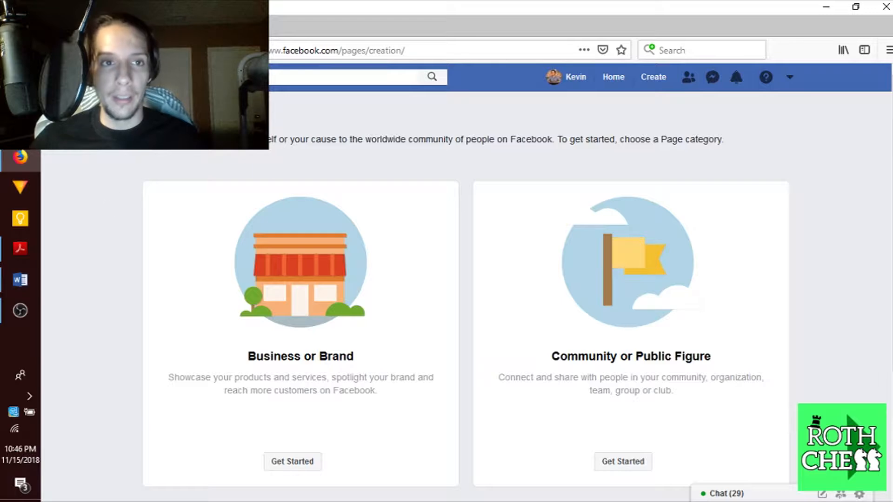
Load obsproject.com in Firefox, then bring the OBS Studio window to the front
click(276, 47)
text(obs)
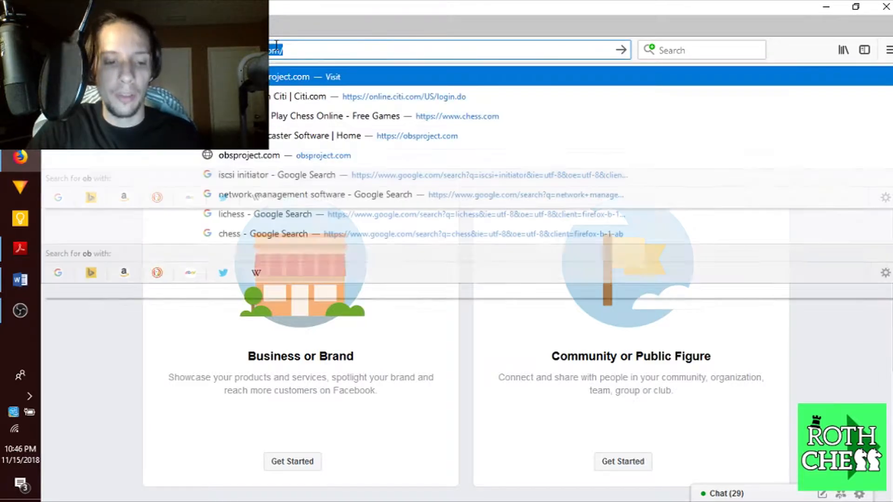
key(Return)
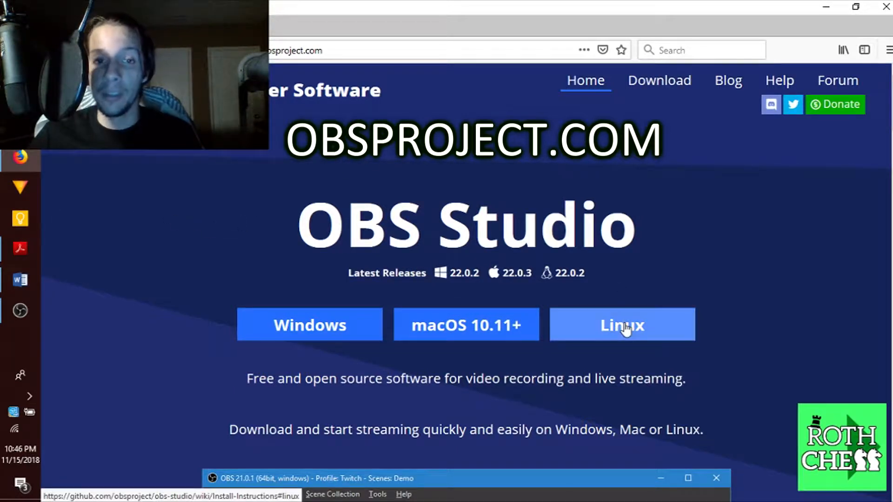
click(4, 311)
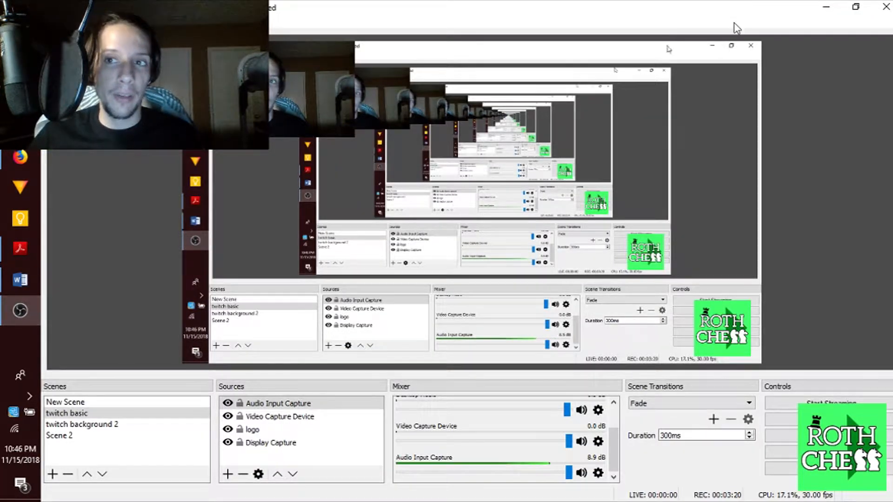
Minimize OBS and relaunch OBS Studio from Start search, choosing Launch Anyway
click(827, 6)
key(super)
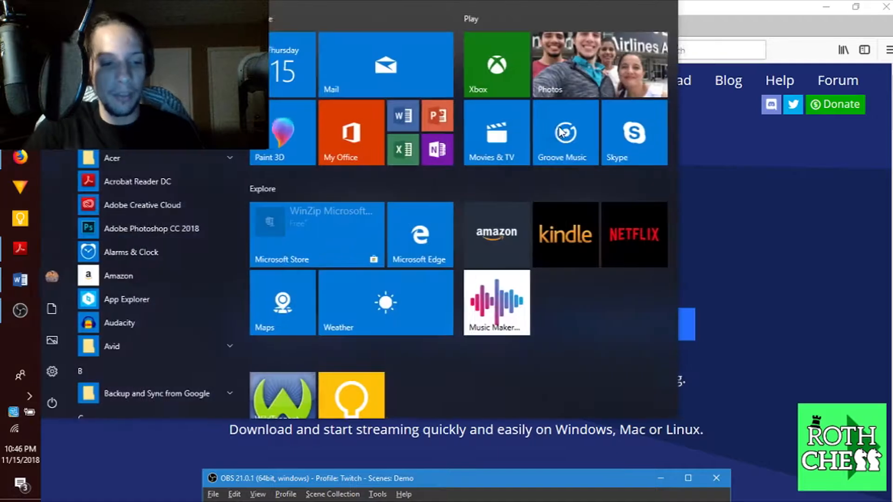
text(obs)
key(Return)
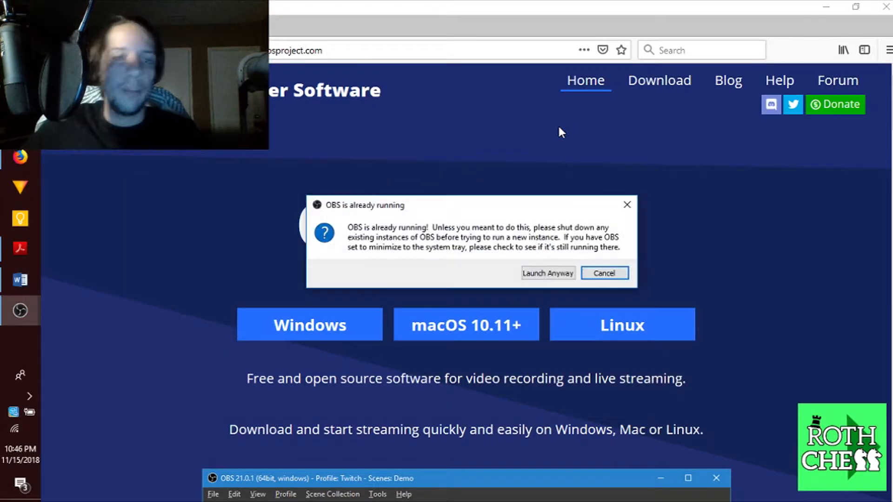
click(549, 274)
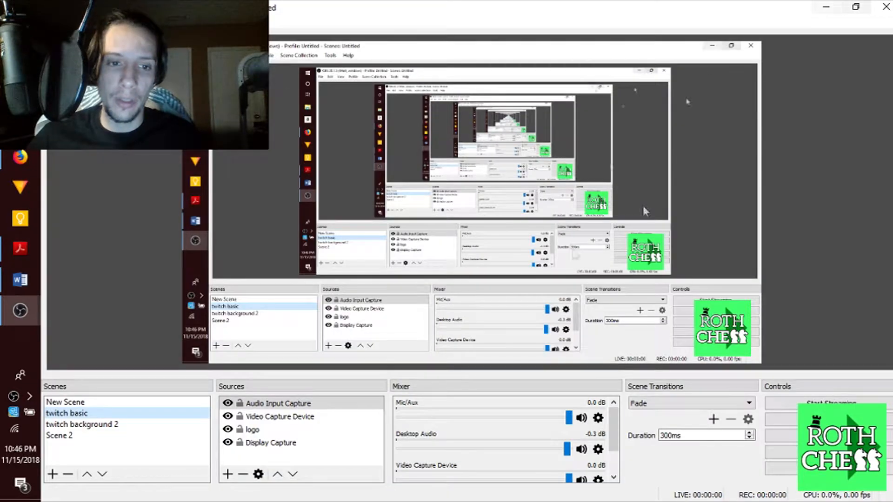
Make twitch background 2 the active scene, select its logo and GrayBG sources, then return to Firefox
click(65, 402)
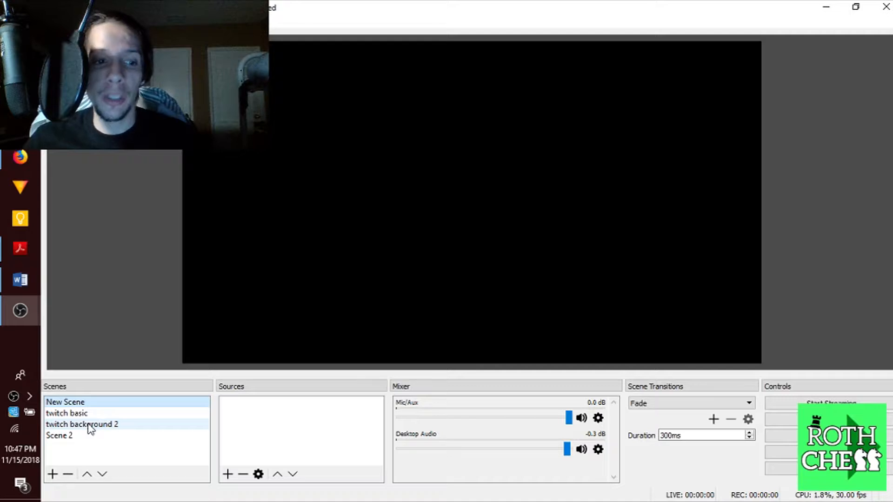
click(91, 428)
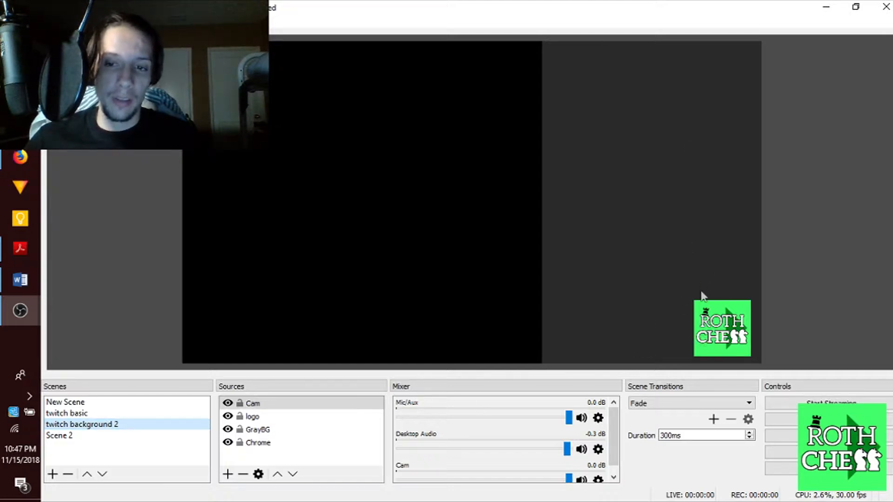
click(726, 338)
click(672, 339)
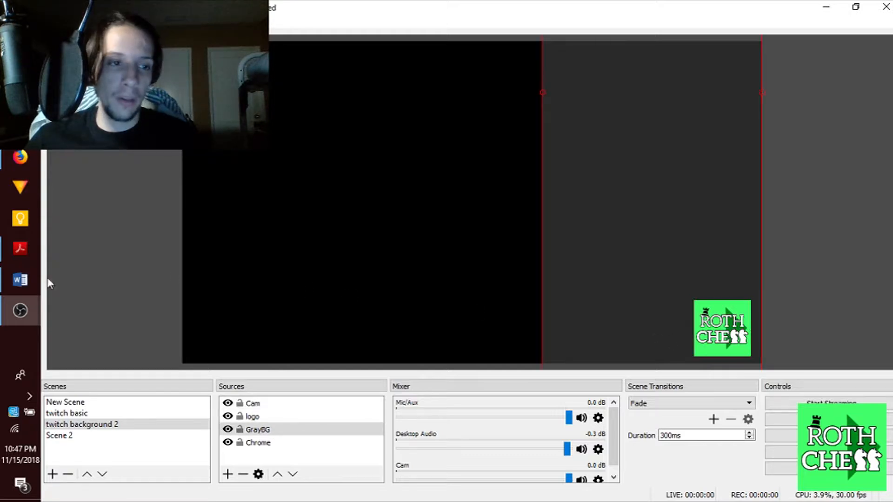
click(20, 157)
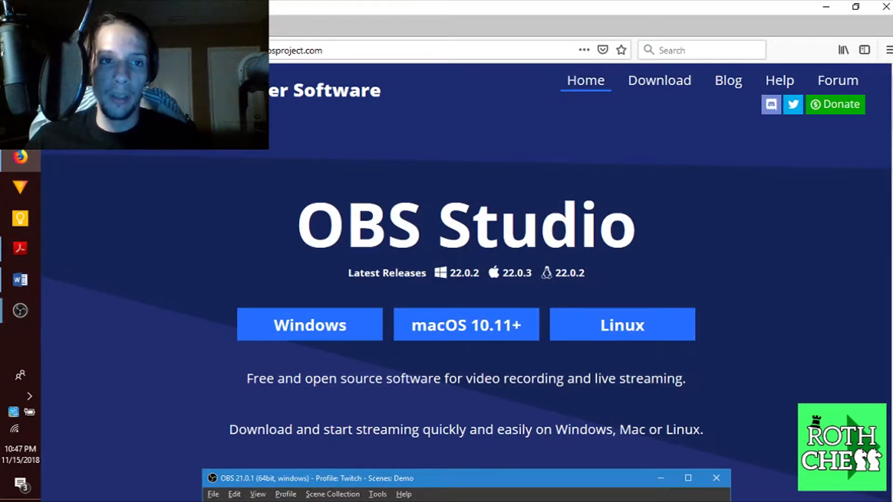
Load chess.com in Firefox and scroll through its homepage
click(269, 58)
text(chess.com)
key(Return)
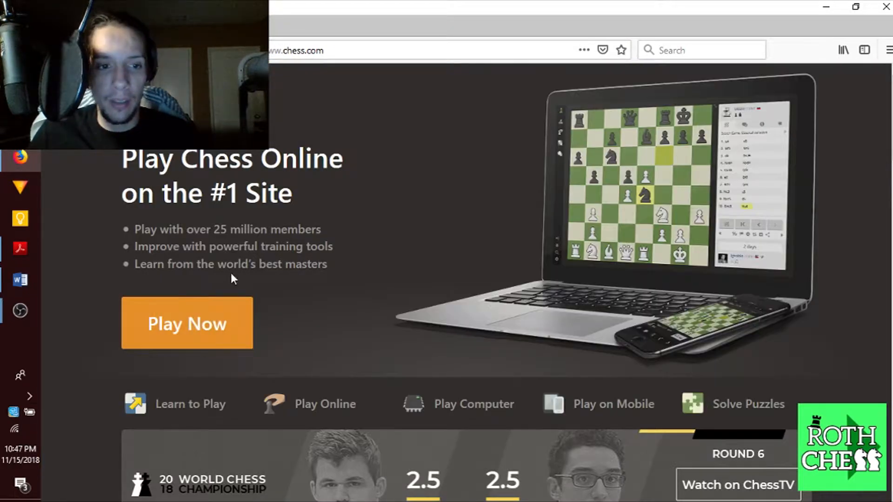
scroll(558, 299, down, 8)
scroll(558, 299, up, 4)
scroll(566, 301, down, 4)
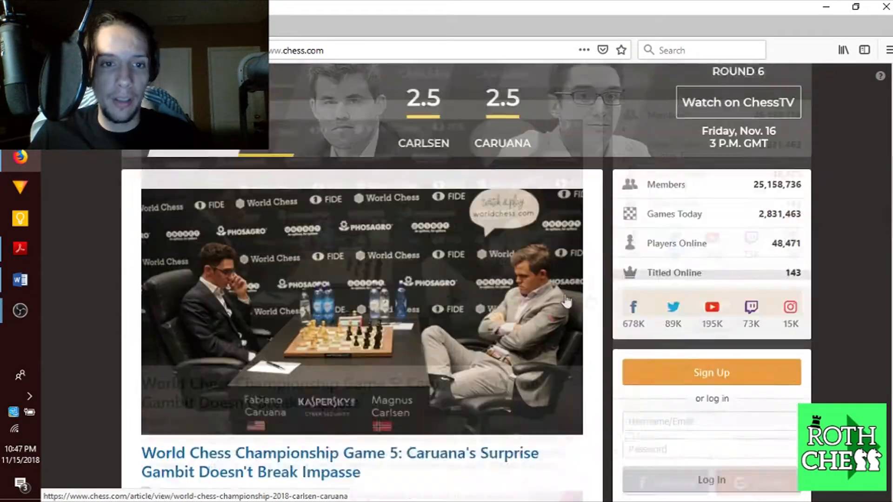
scroll(566, 302, down, 3)
scroll(722, 282, up, 10)
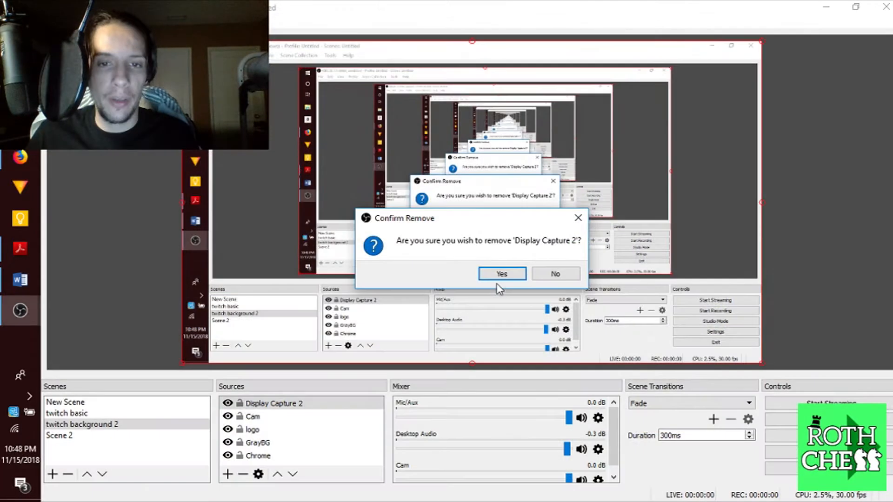
In OBS, confirm removing Display Capture 2 and choose Window Capture as a new source
click(501, 274)
click(228, 475)
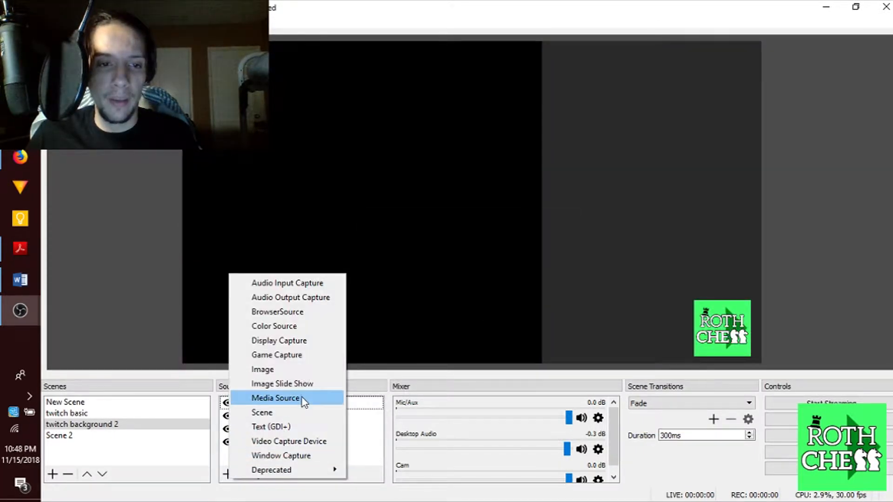
click(301, 456)
Create the Window Capture source capturing the firefox.exe Chess.com window
click(500, 348)
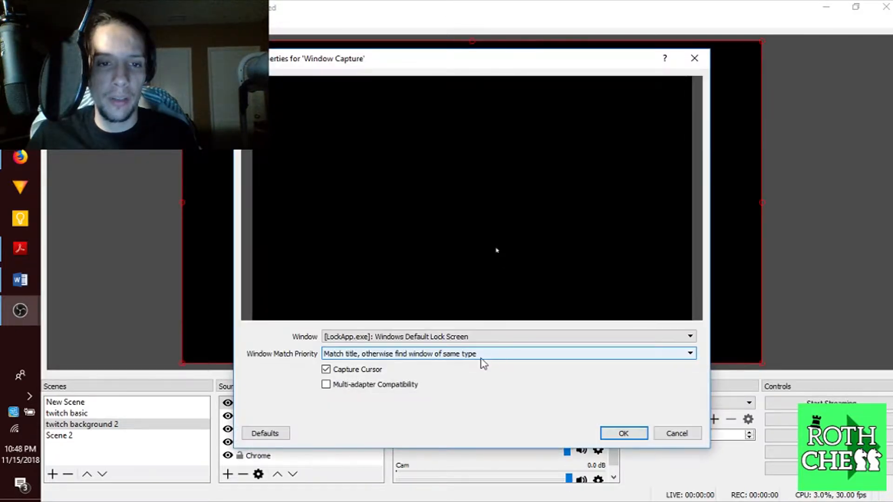
click(437, 337)
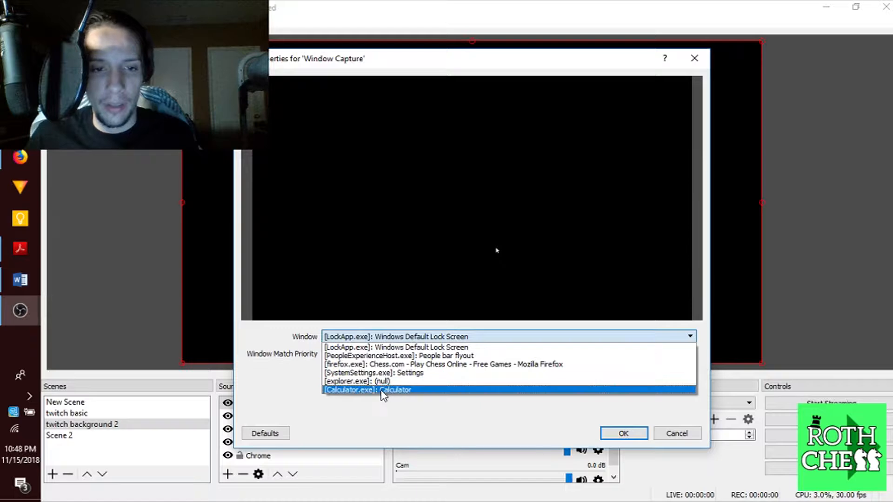
click(366, 364)
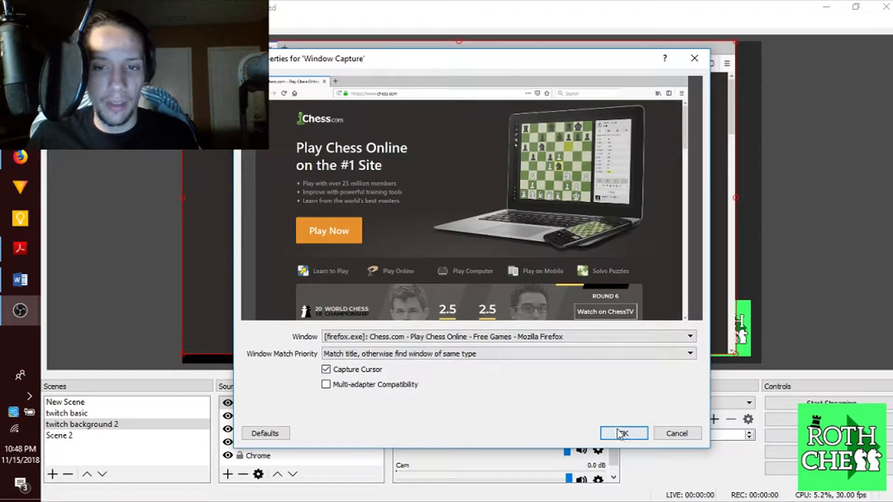
click(624, 433)
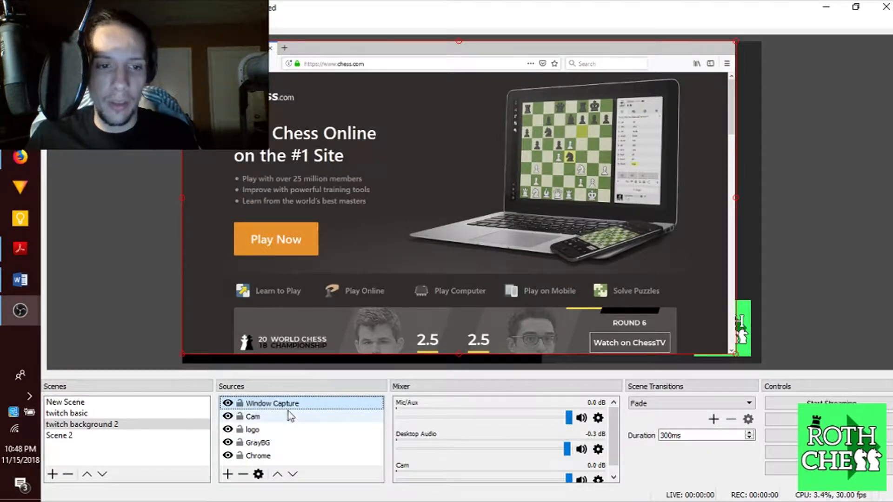
Layer the Window Capture just above Chrome, enlarge it in the preview, then switch to twitch basic
mouse_move(275, 404)
mouse_down()
mouse_move(278, 422)
mouse_move(277, 407)
mouse_up()
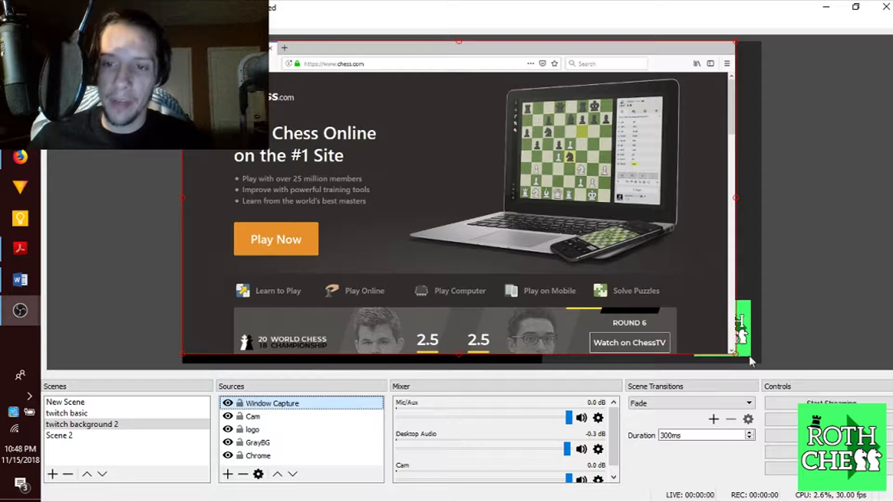
drag(276, 406, 274, 459)
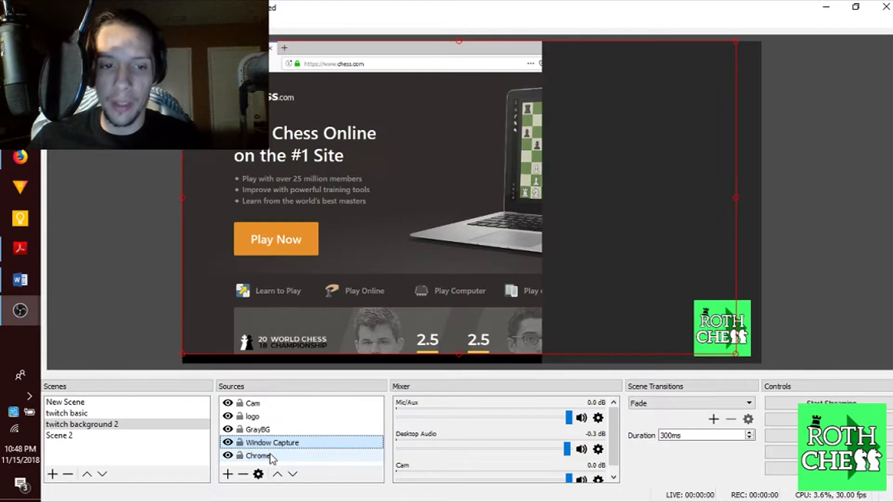
mouse_move(439, 220)
mouse_down()
mouse_move(438, 231)
mouse_move(438, 220)
mouse_up()
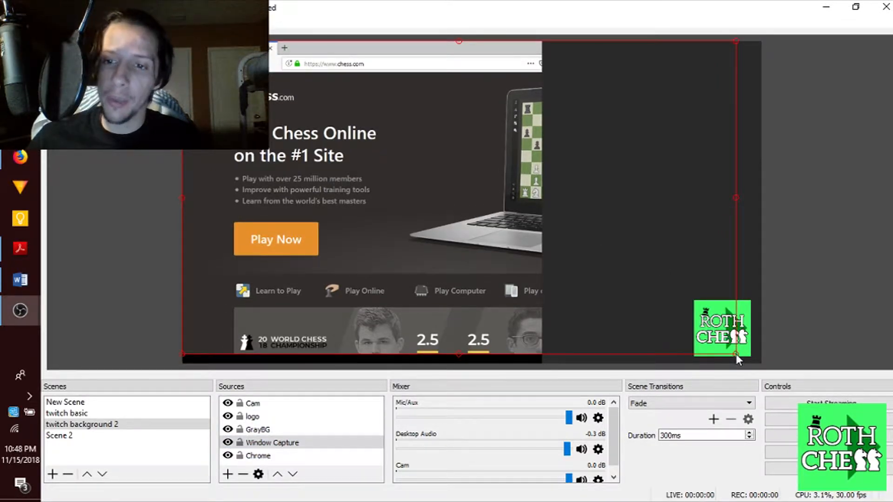
drag(737, 357, 740, 366)
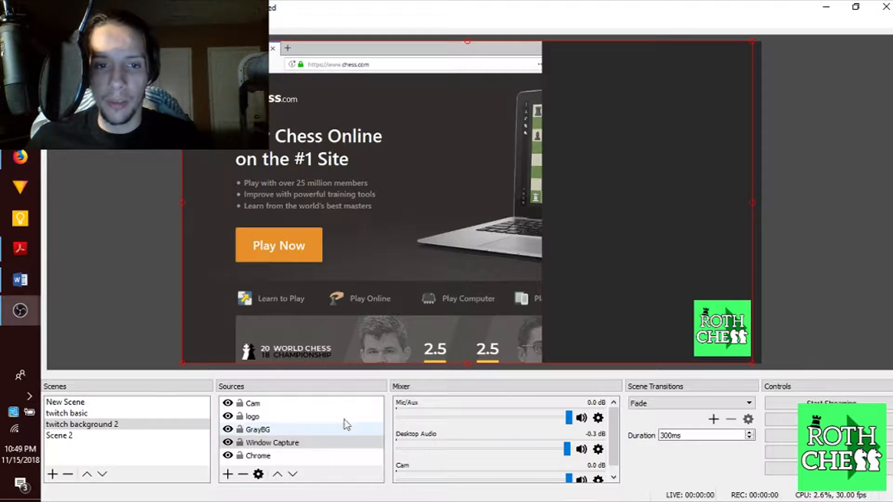
click(616, 93)
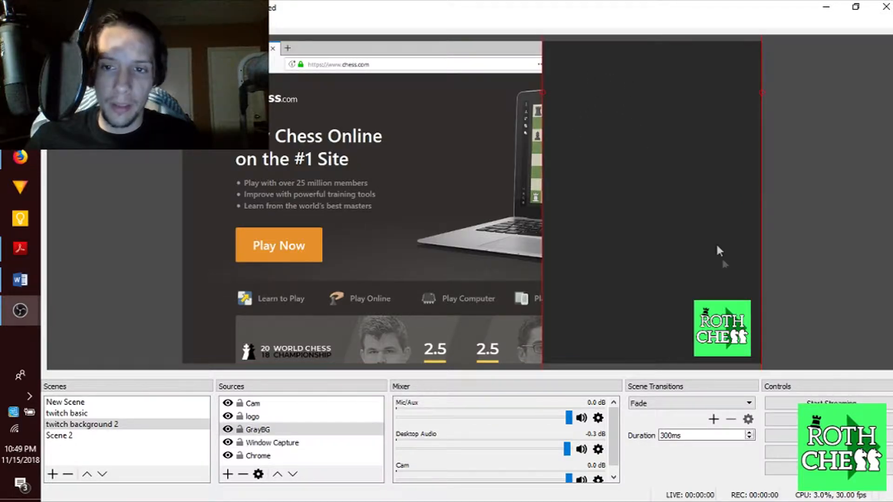
click(686, 172)
click(667, 74)
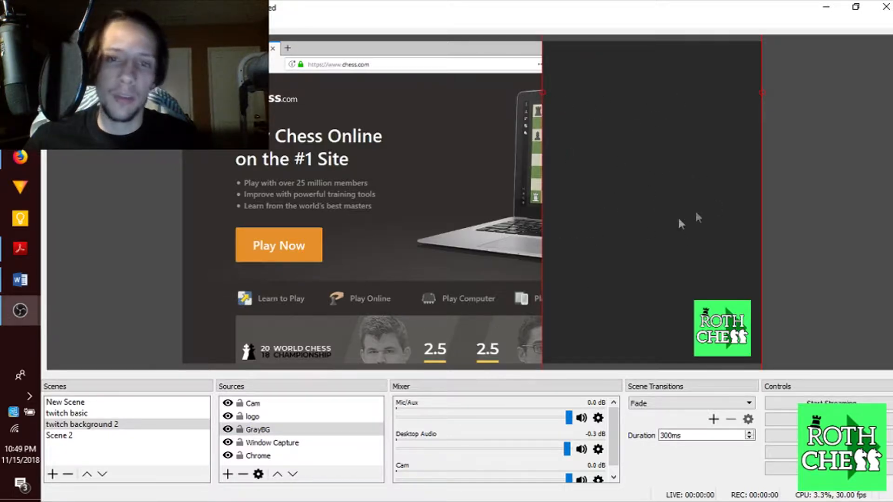
click(81, 415)
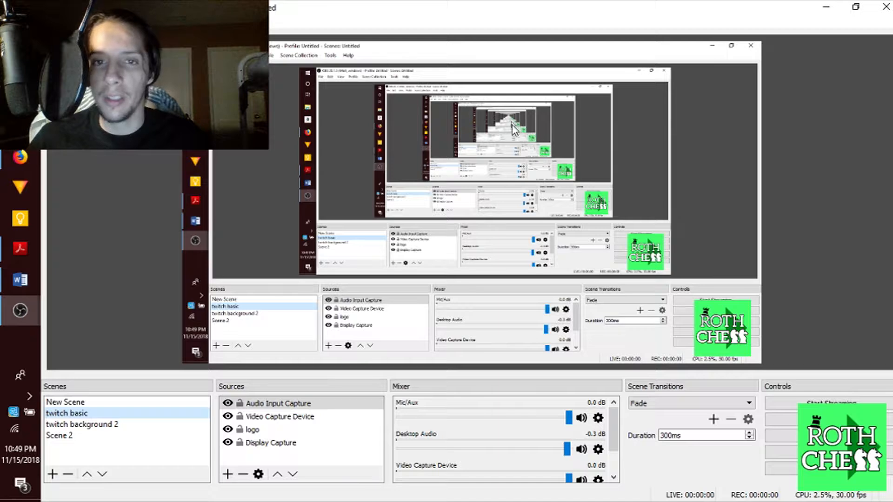
Switch to the empty New Scene and bring up the Sources add menu
click(93, 403)
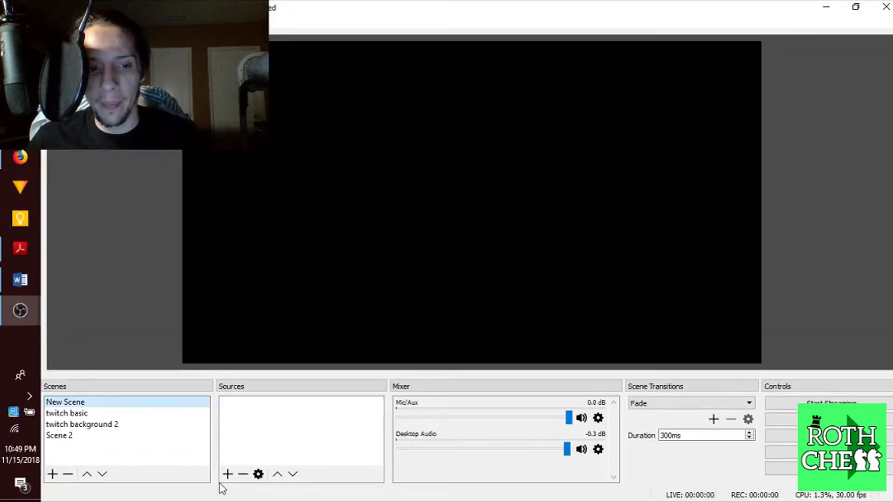
click(228, 474)
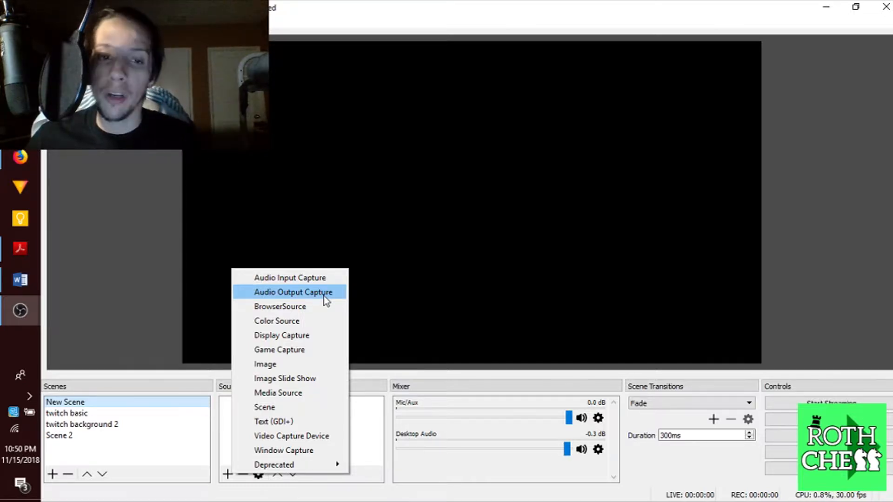
Try adding an Audio Output Capture source, cancel it, and reopen the source type list
click(437, 316)
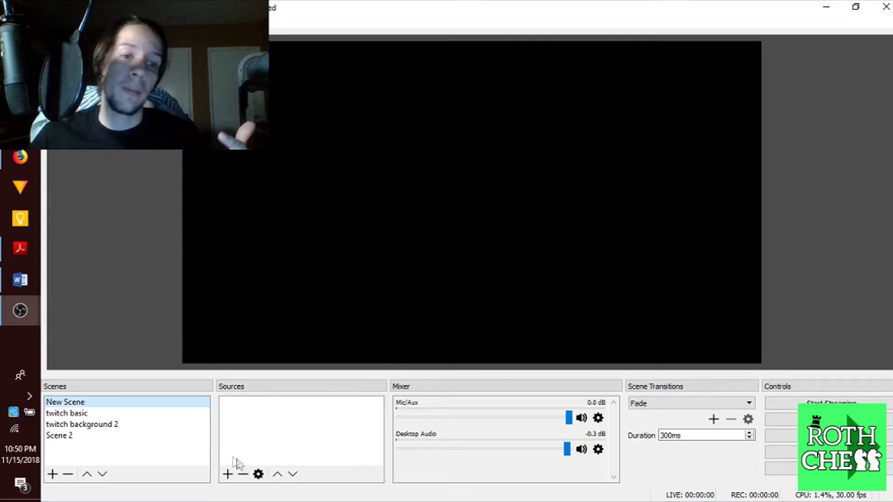
click(229, 481)
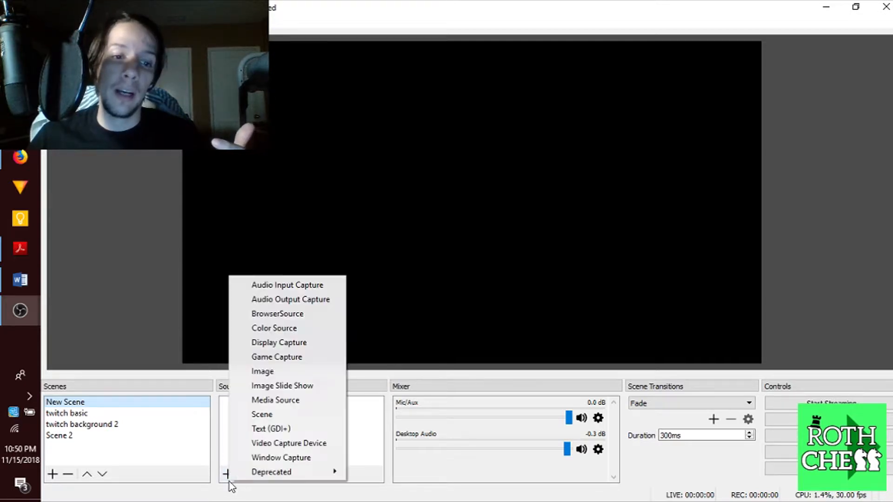
click(294, 297)
click(552, 345)
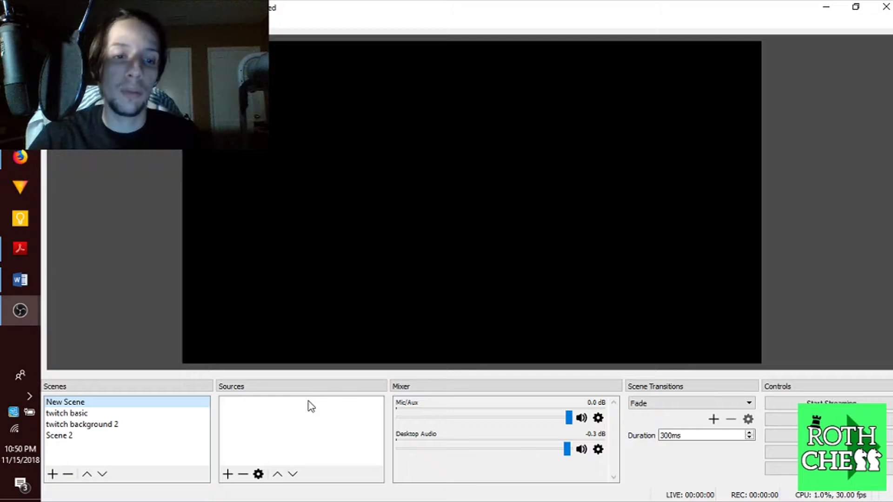
click(228, 474)
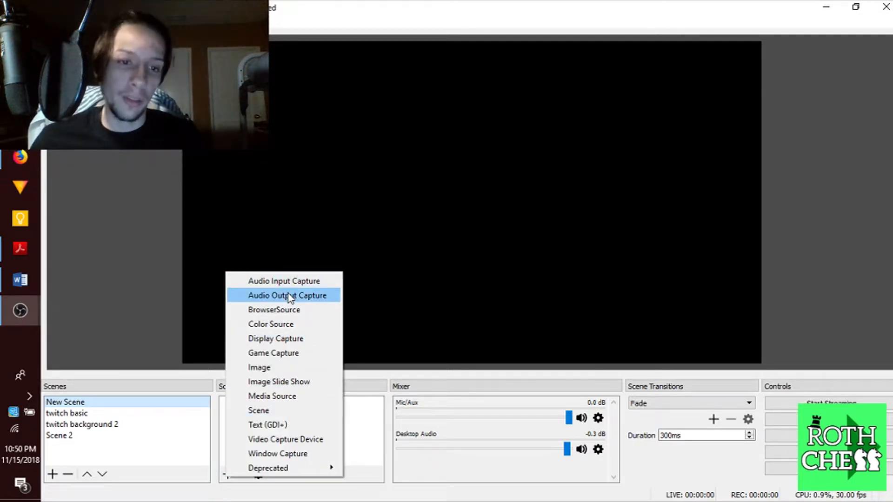
Add a Display Capture source named Display Capture 2 with default properties, then select it for removal
click(298, 339)
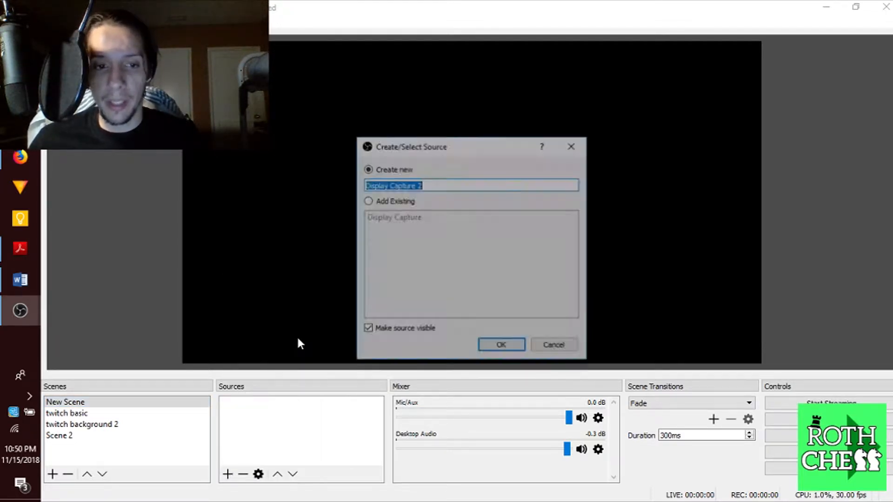
click(500, 352)
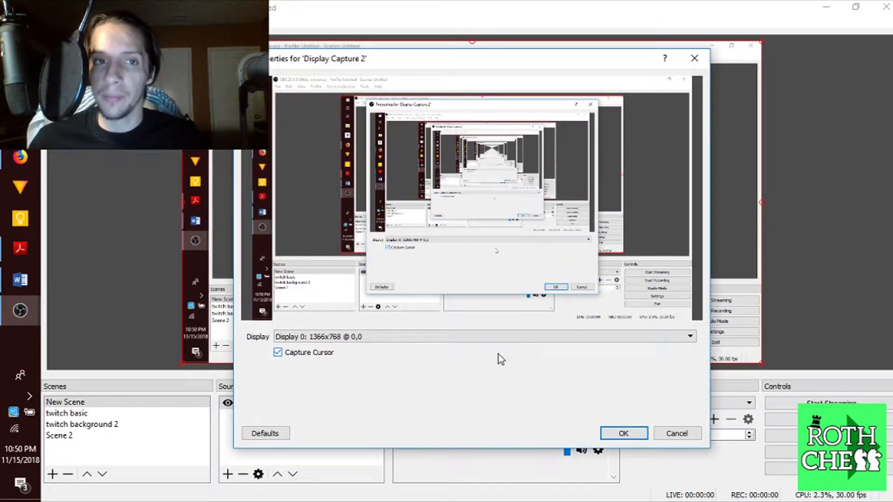
click(665, 436)
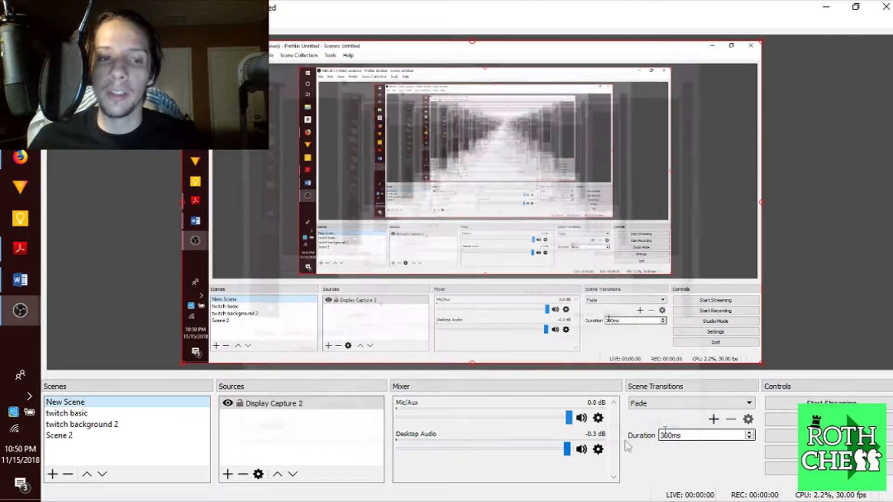
click(321, 404)
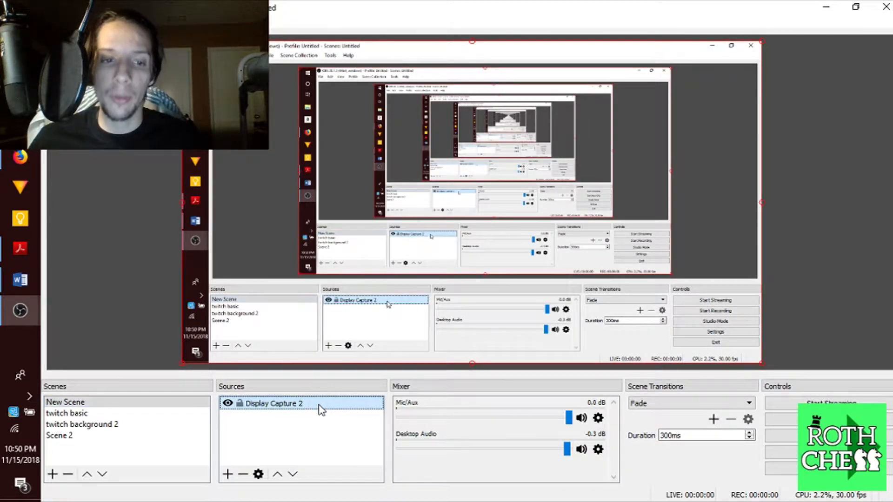
click(242, 474)
Confirm removing Display Capture 2 and choose Video Capture Device as the next source
click(502, 274)
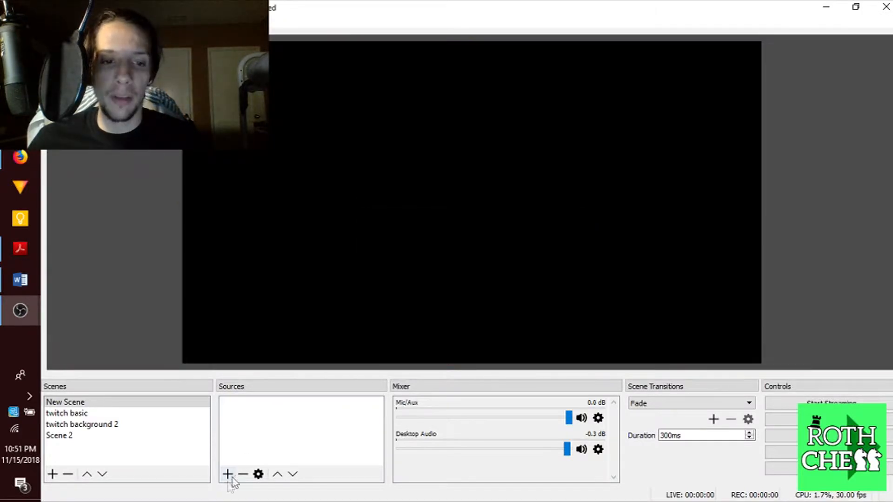
click(227, 474)
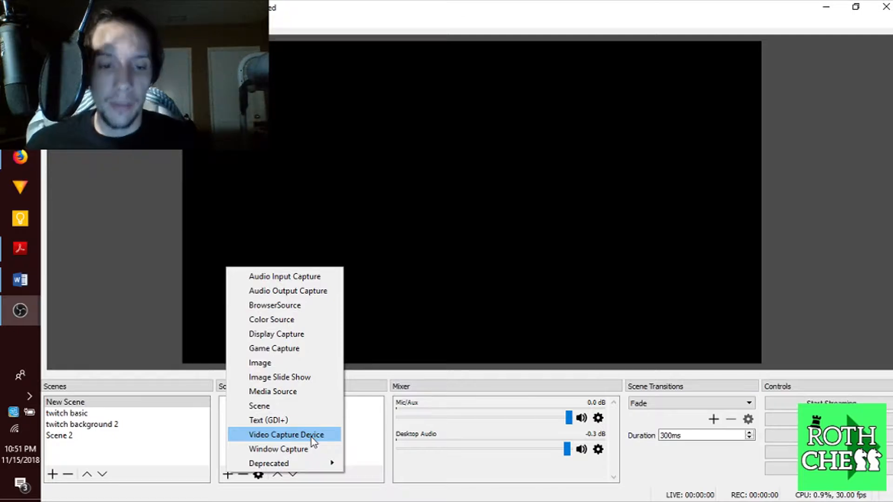
click(311, 437)
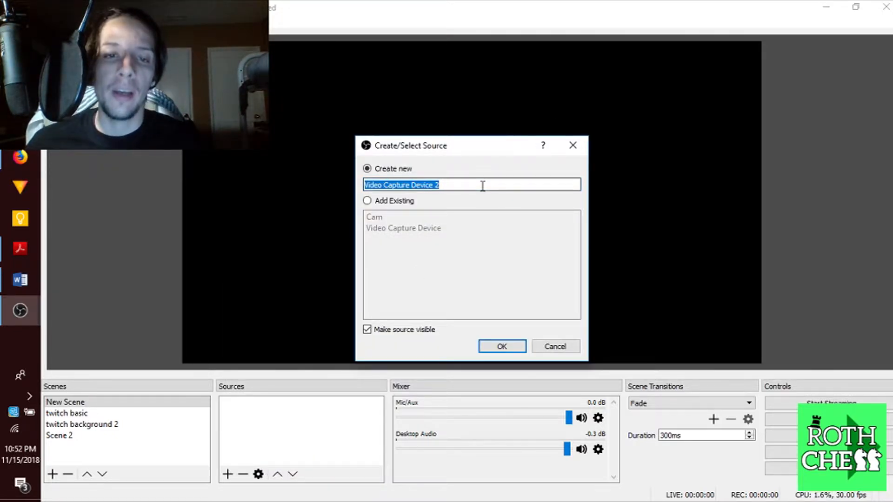
Name the video capture source 'Webcam', accept its HD WebCam properties, and select it
text(WE)
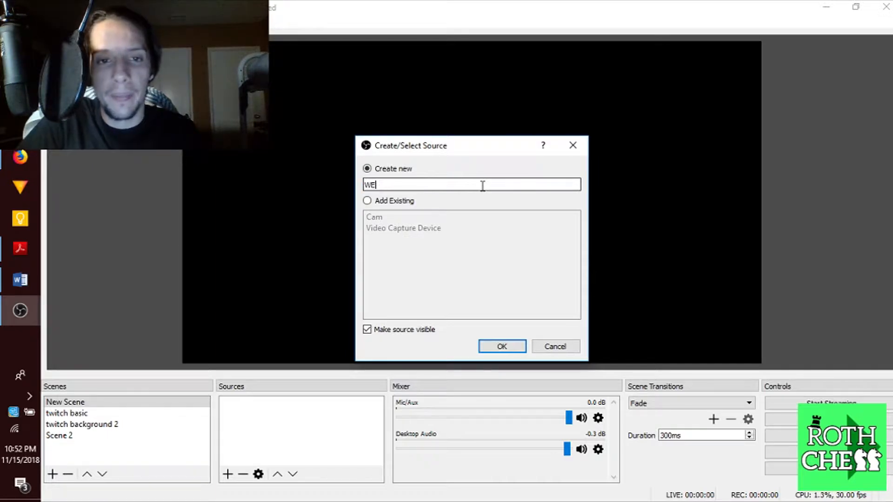
text(bcam)
key(Return)
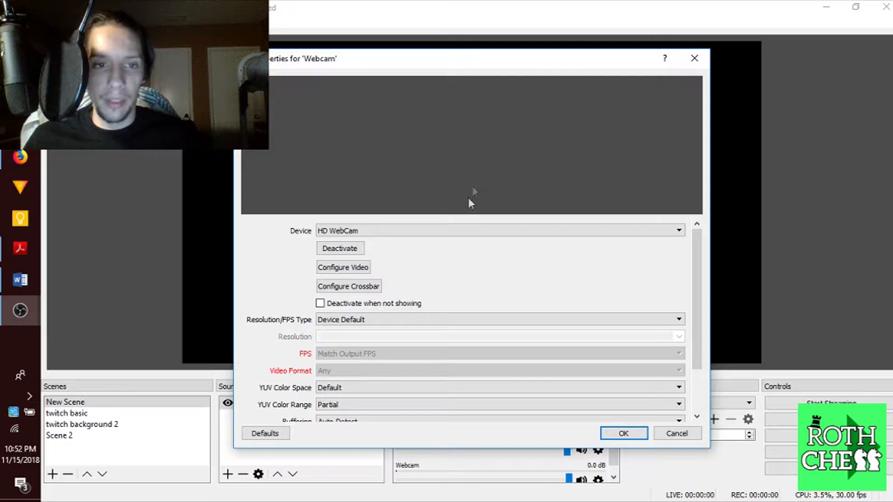
click(626, 434)
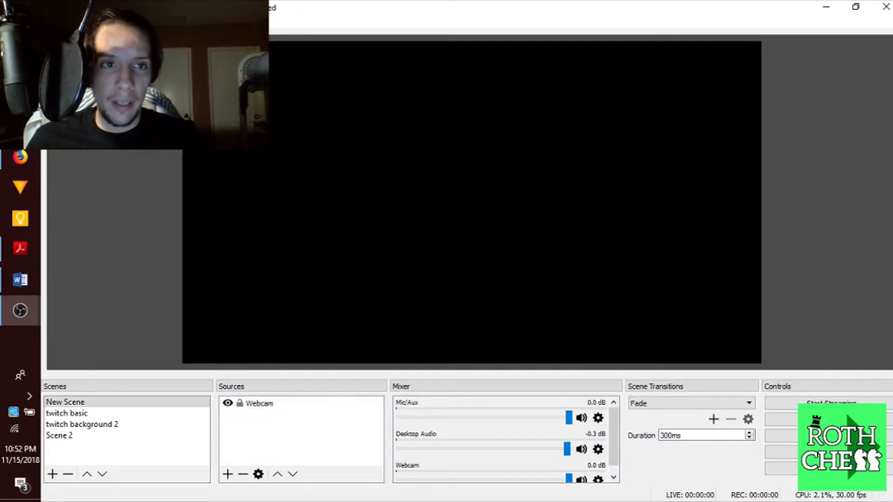
click(252, 408)
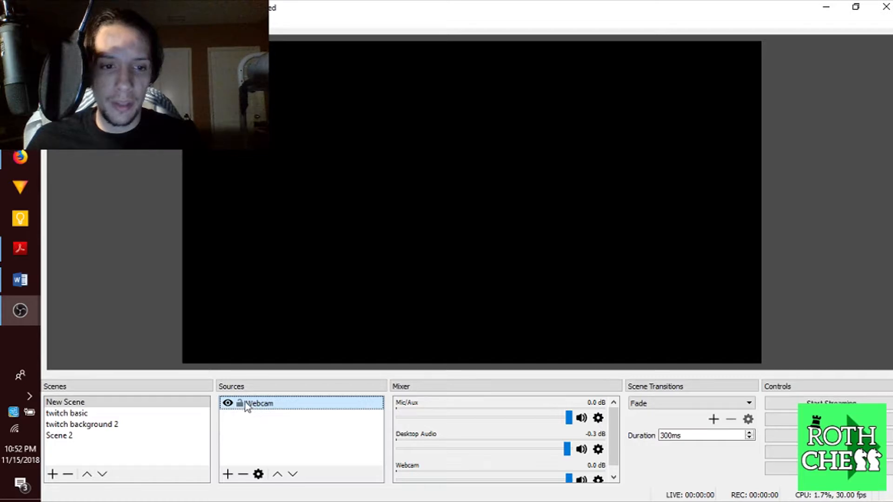
click(827, 8)
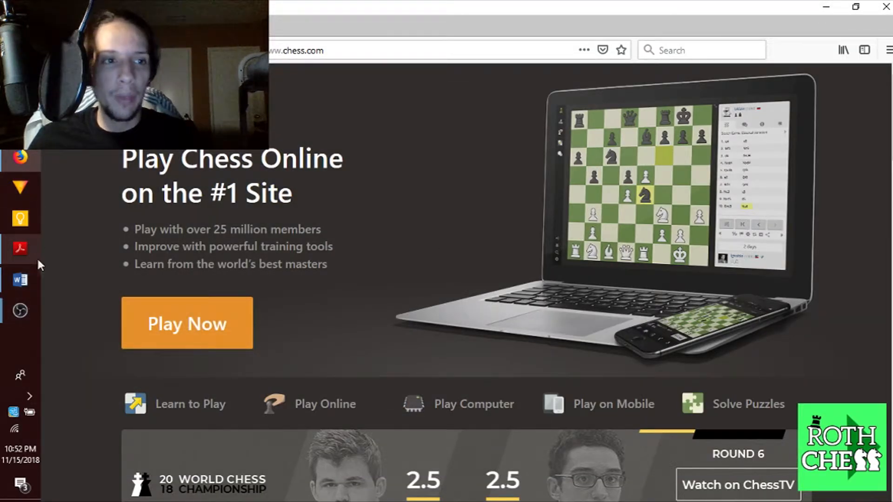
mouse_move(28, 310)
click(150, 270)
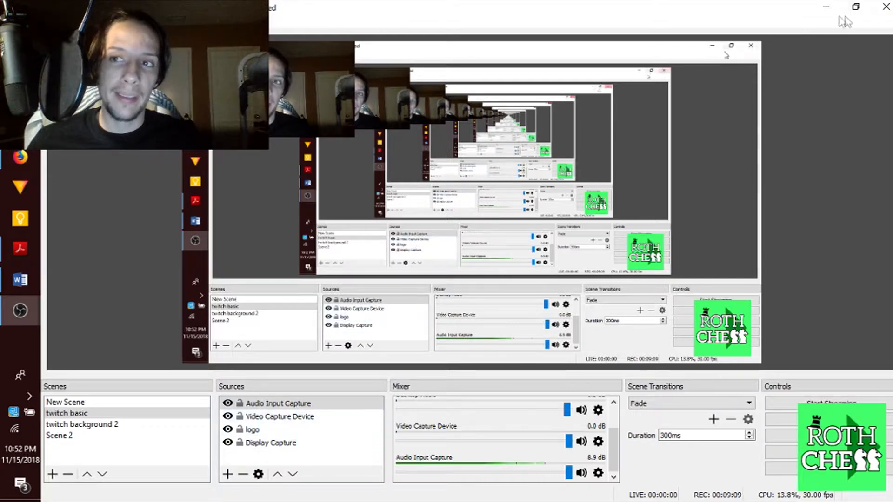
click(826, 9)
mouse_move(21, 312)
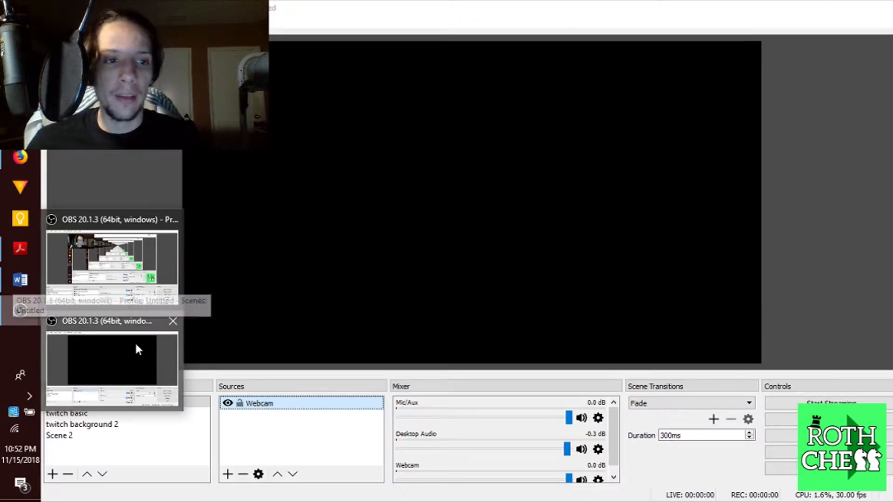
click(136, 343)
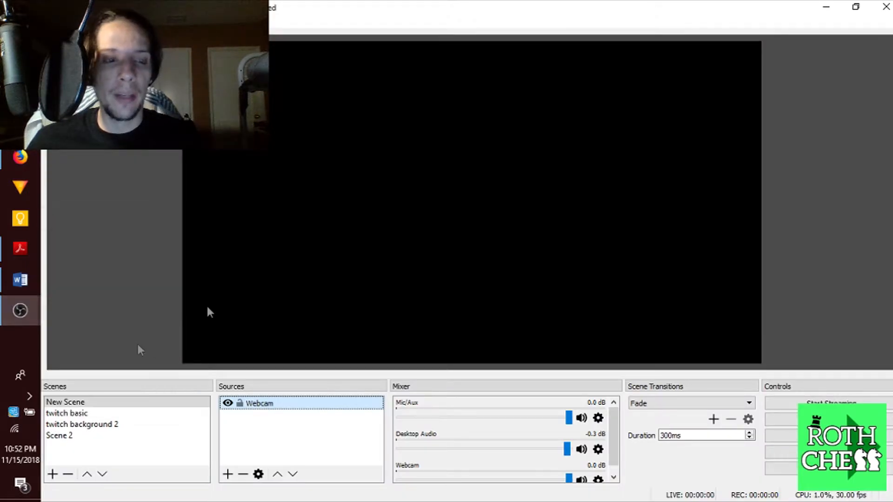
click(227, 474)
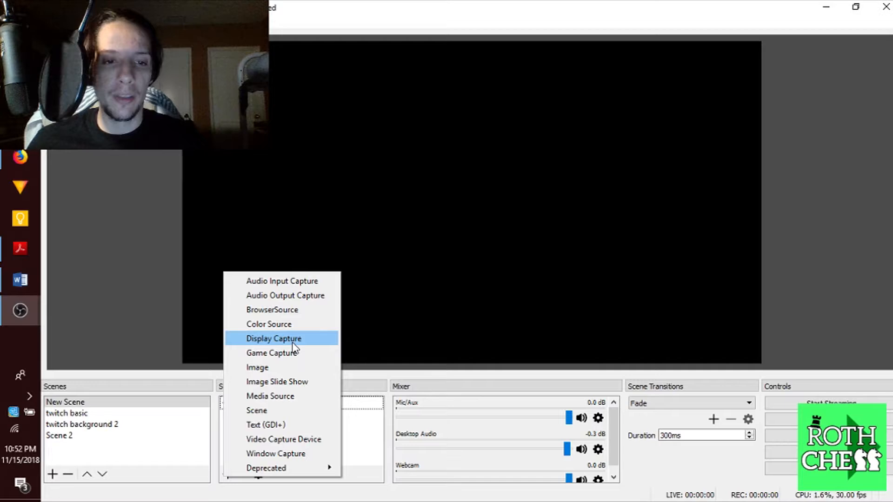
Add a Display Capture source named Display Capture 2 with default properties
click(293, 340)
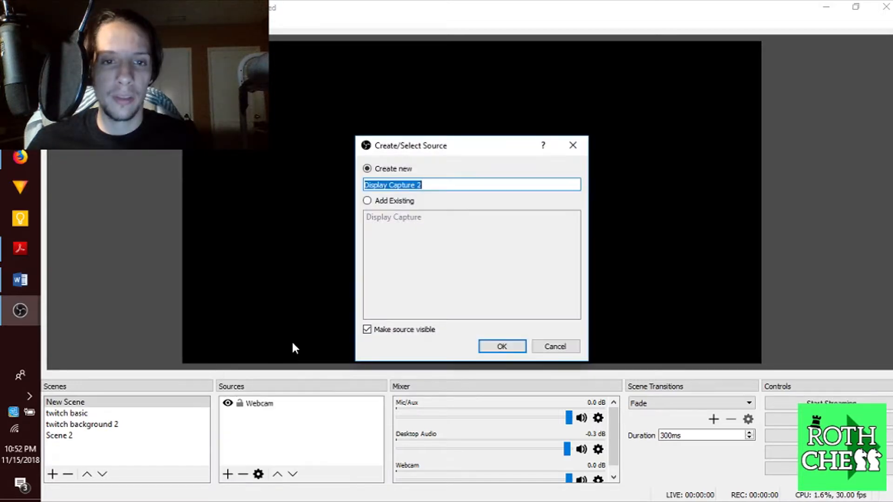
click(501, 342)
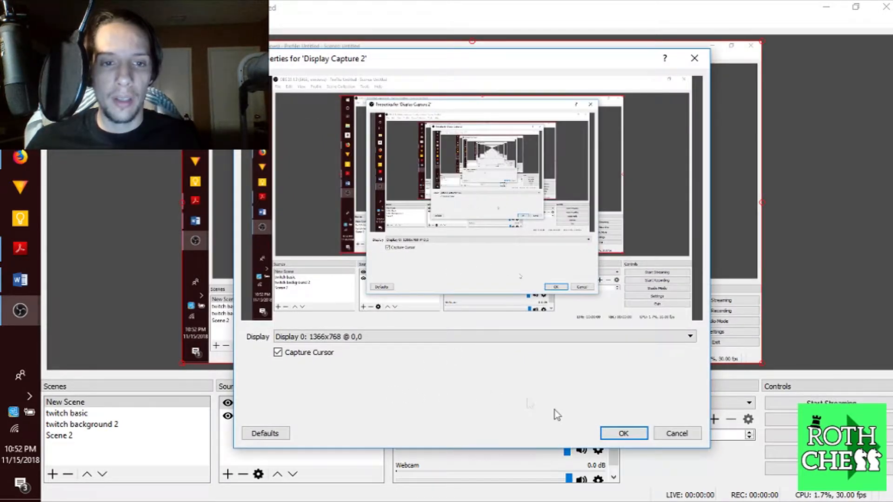
click(624, 433)
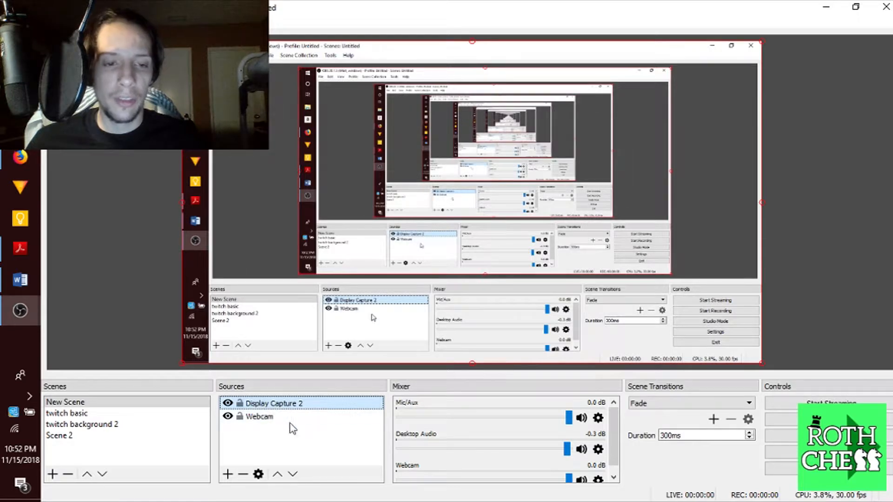
Select the Webcam source and search Windows for 'ppt'
click(275, 420)
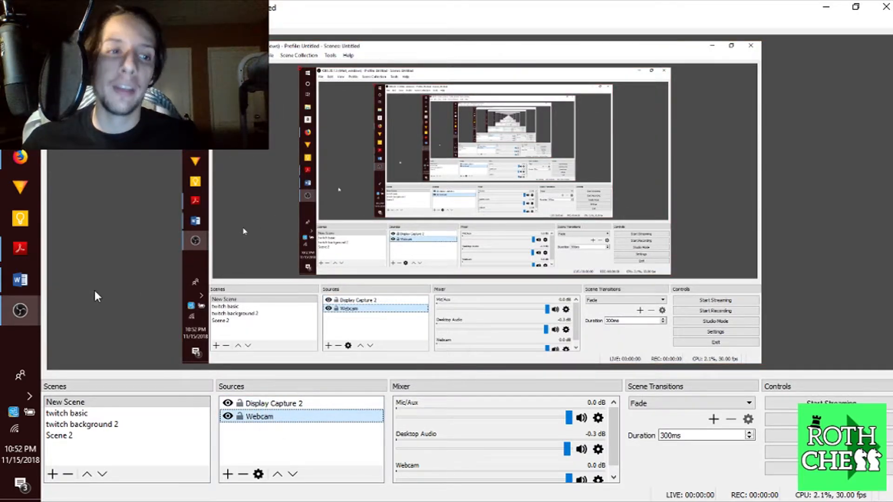
key(super)
text(ppt)
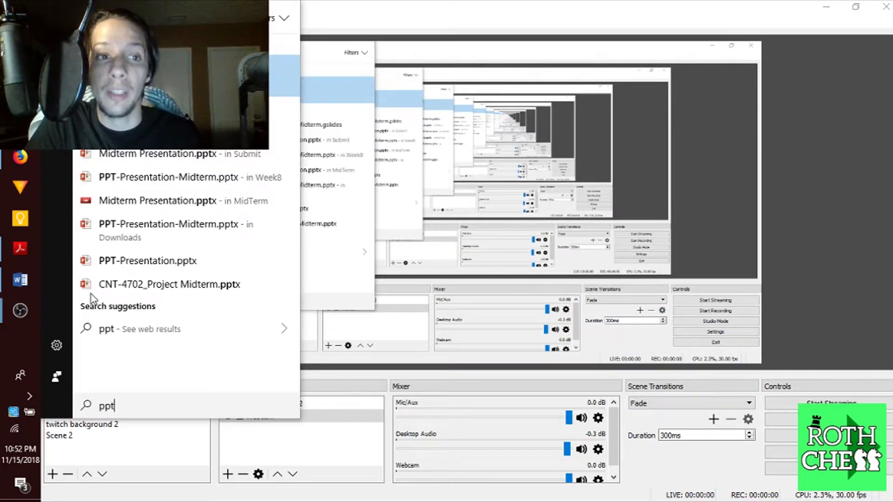
Launch PowerPoint, open Knowledge Management CH6 Presentation, then minimize PowerPoint
key(Return)
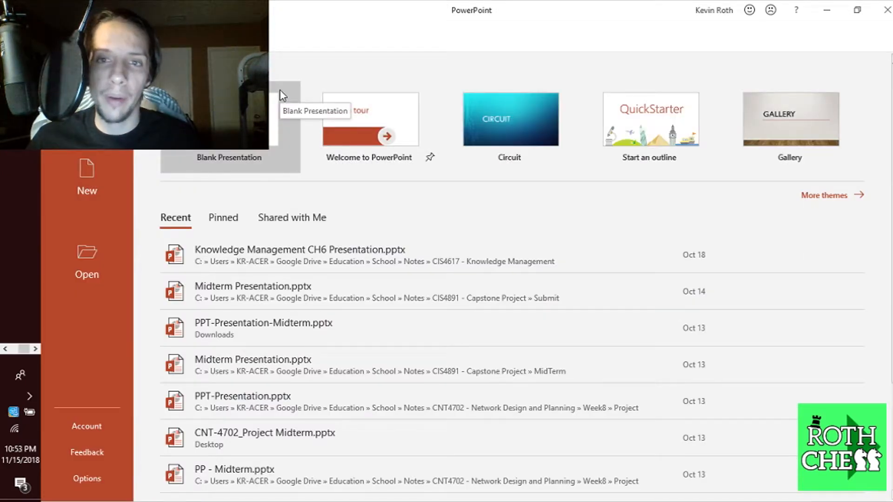
click(365, 248)
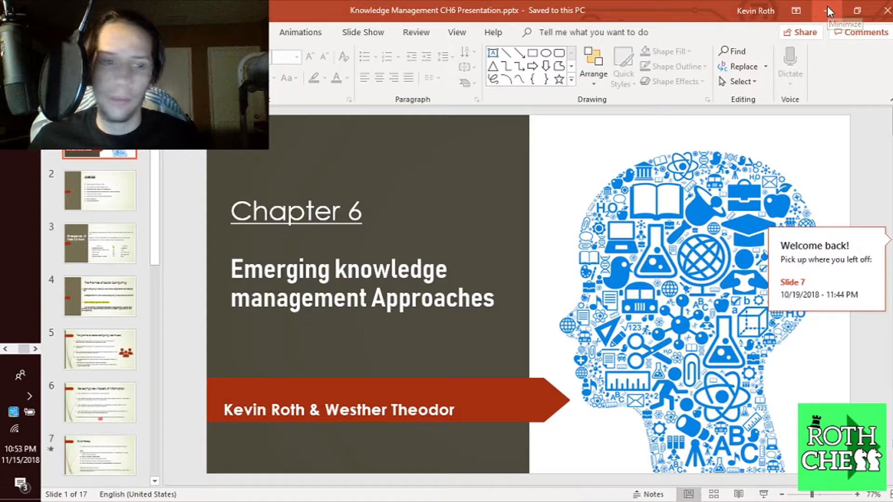
click(827, 10)
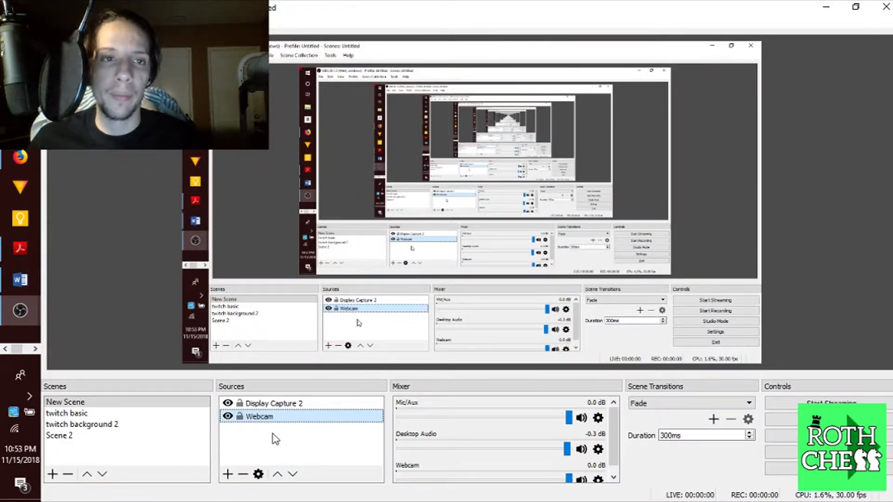
Delete the Webcam source, leaving Display Capture 2, and minimize OBS
click(243, 474)
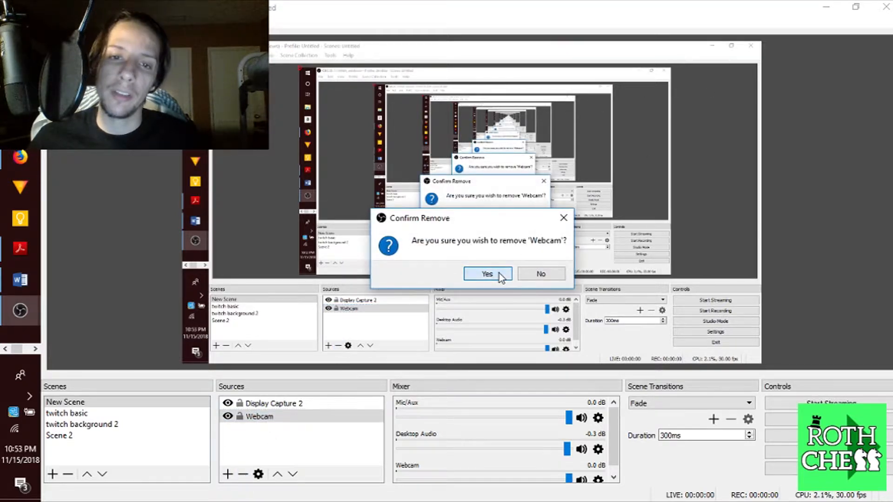
click(487, 274)
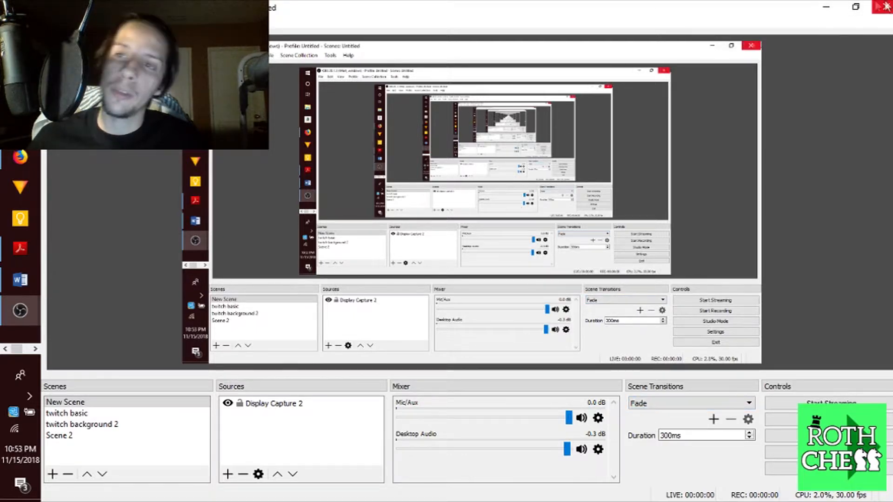
click(833, 10)
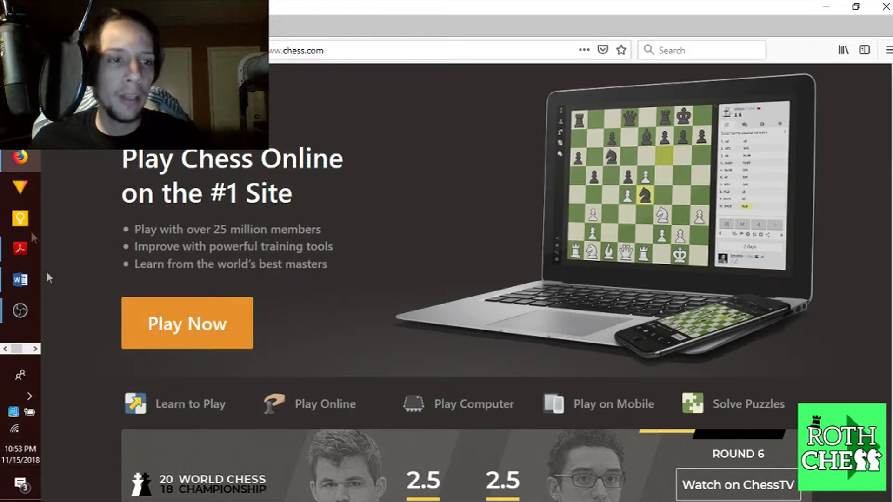
Load facebook.com in the Firefox address bar
click(282, 51)
text(fae)
key(BackSpace)
key(BackSpace)
key(BackSpace)
text(fa)
key(Return)
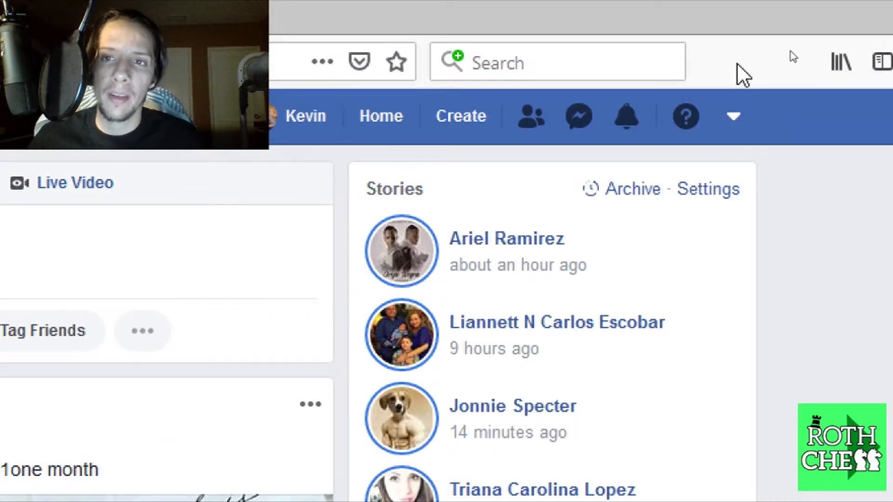
Open the TSUM Page from the account menu's full list of pages
click(734, 66)
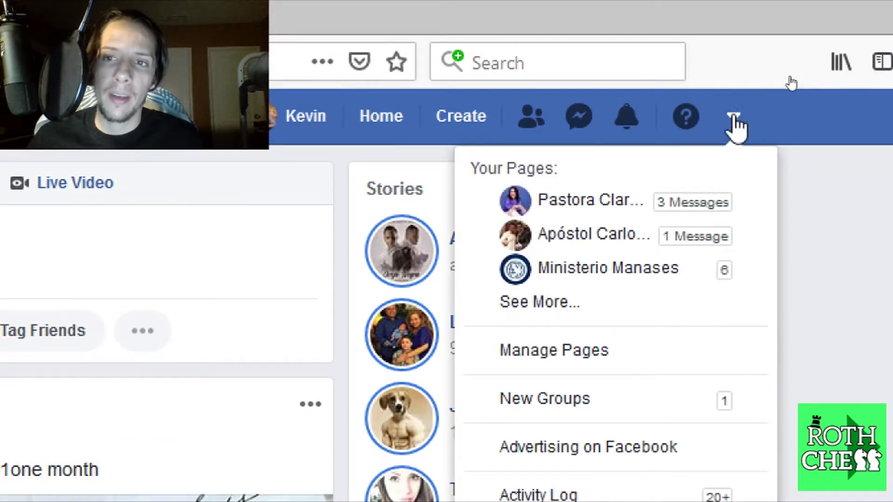
click(532, 313)
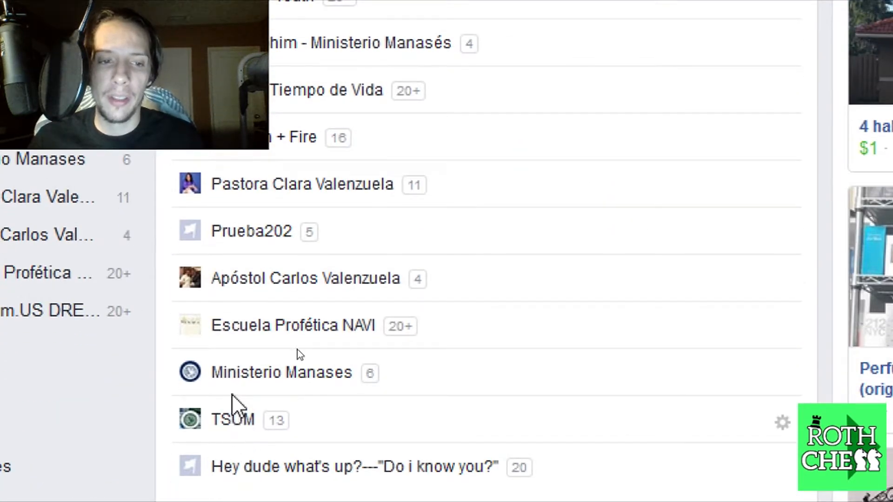
click(234, 425)
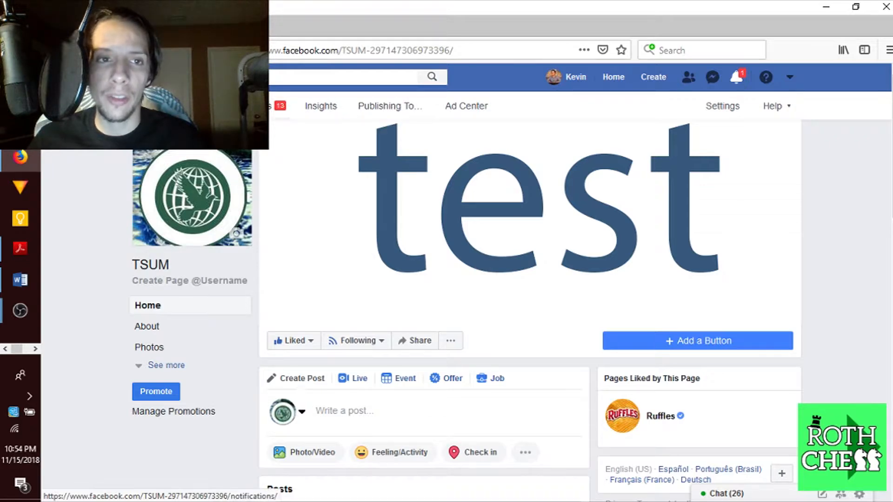
Open the TSUM Page's Publishing Tools Video Library and start a new live video
click(386, 111)
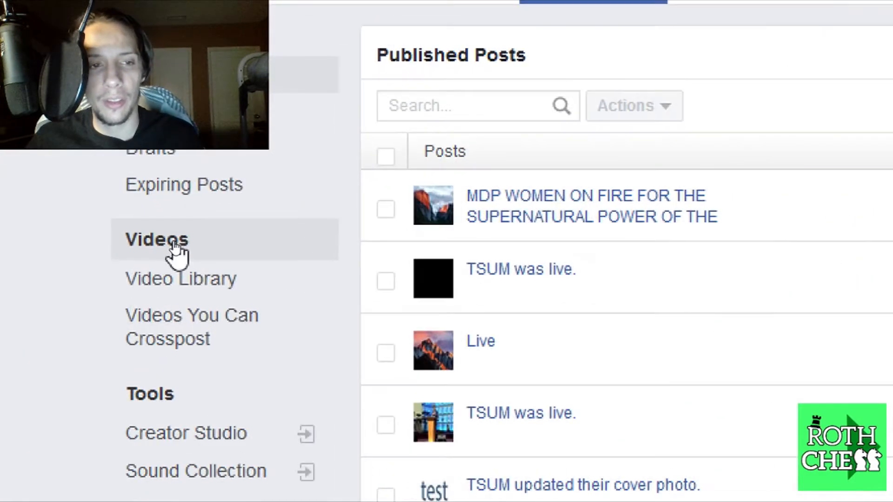
click(177, 251)
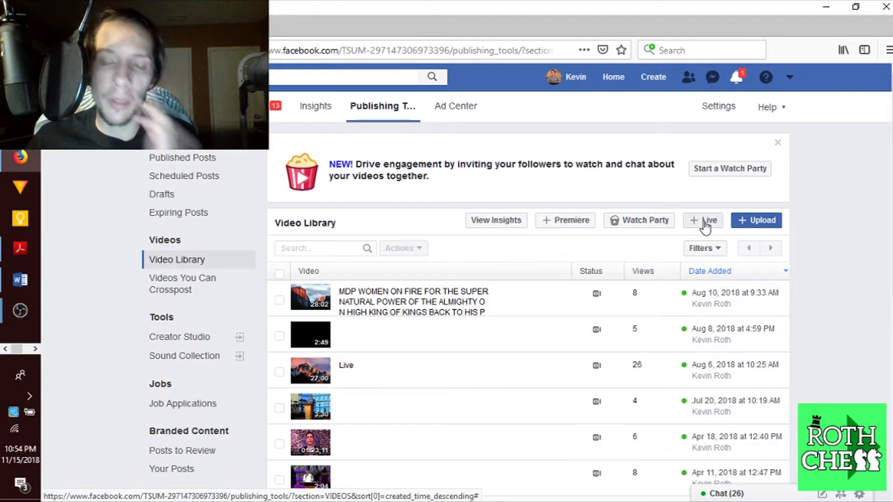
click(707, 227)
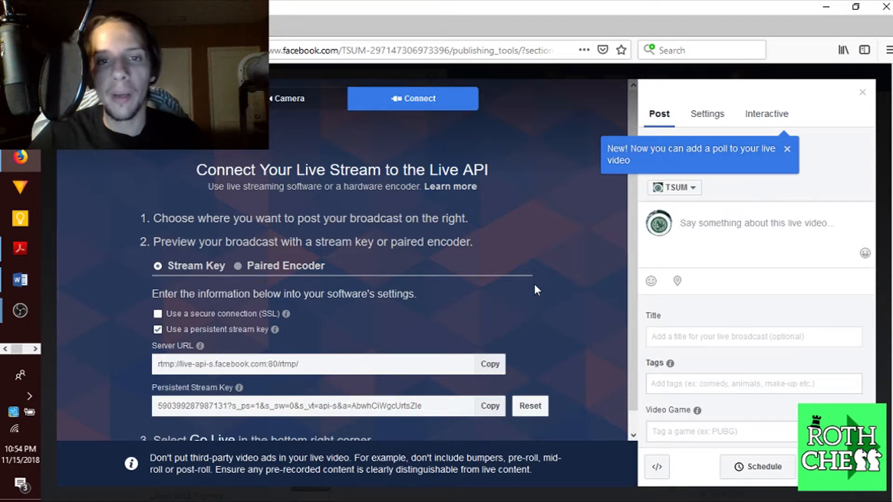
Review the live setup's Server URL and Stream Key, then bring OBS to the front
scroll(533, 289, down, 1)
scroll(535, 297, up, 1)
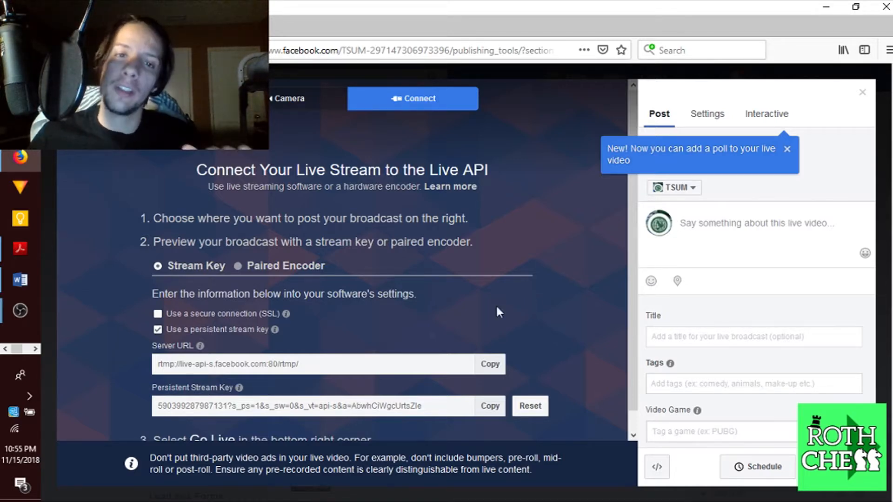
scroll(358, 308, down, 1)
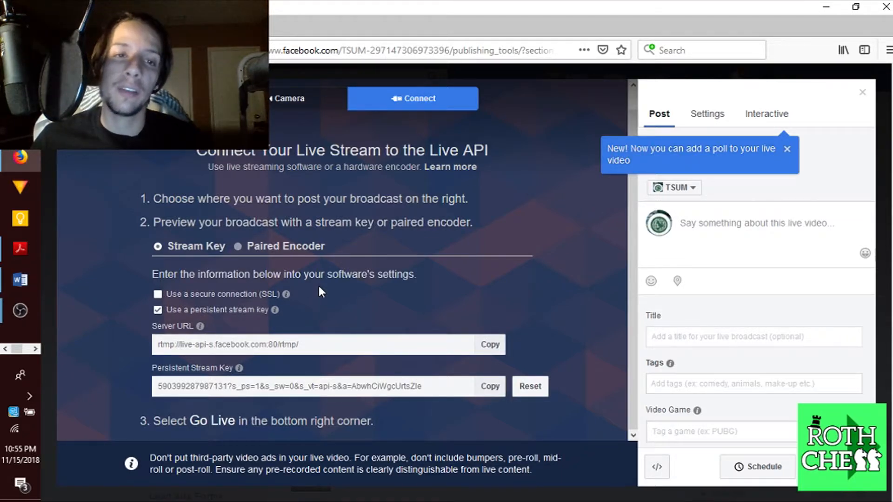
mouse_move(288, 294)
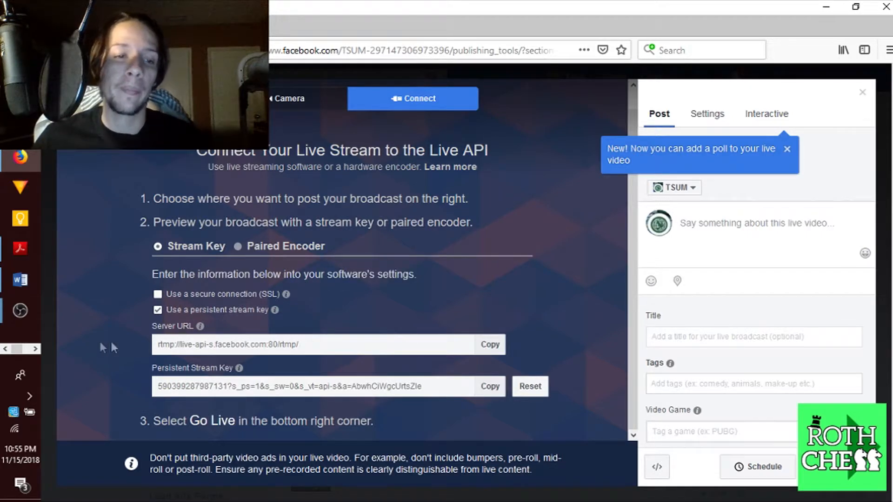
mouse_move(35, 320)
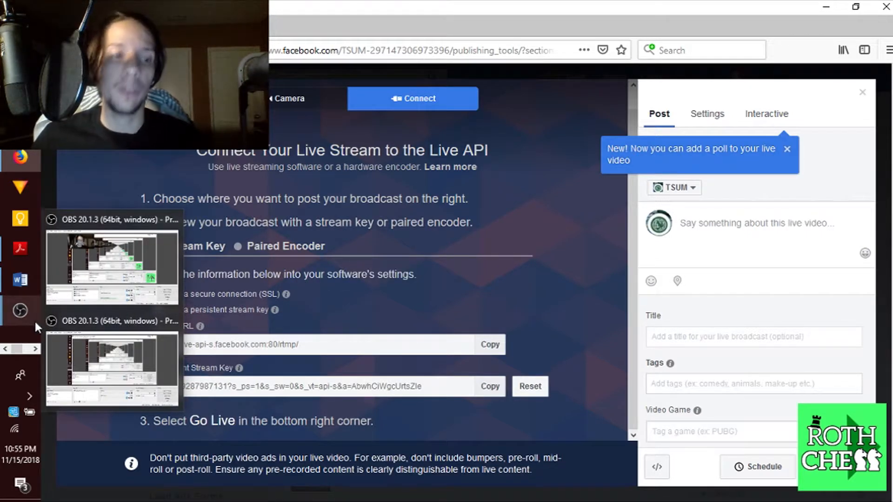
click(82, 304)
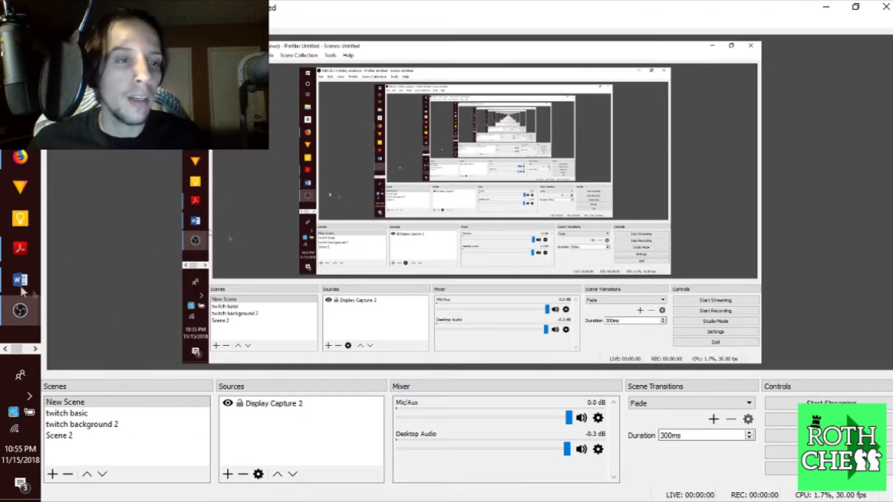
Set the OBS stream settings' service to Facebook Live
click(52, 26)
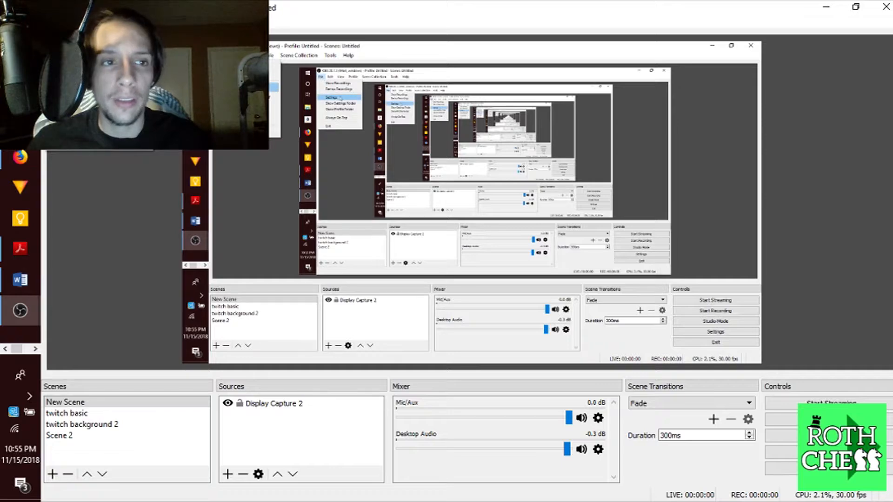
click(855, 451)
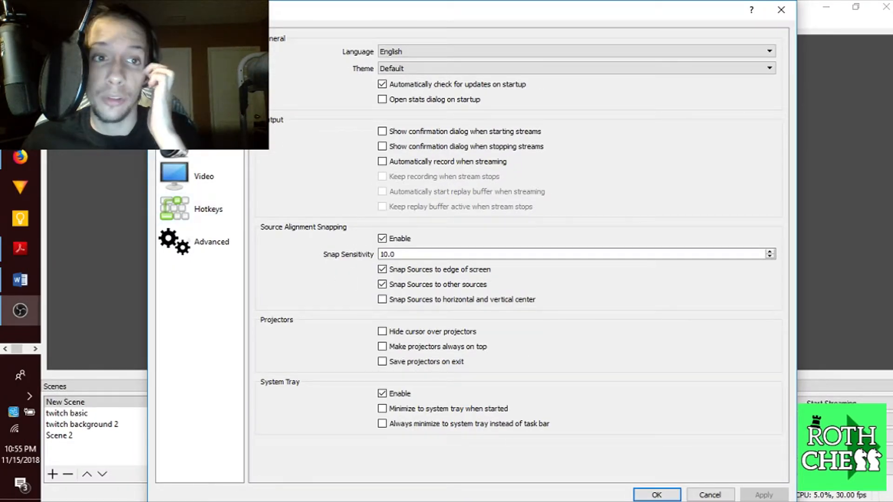
click(200, 78)
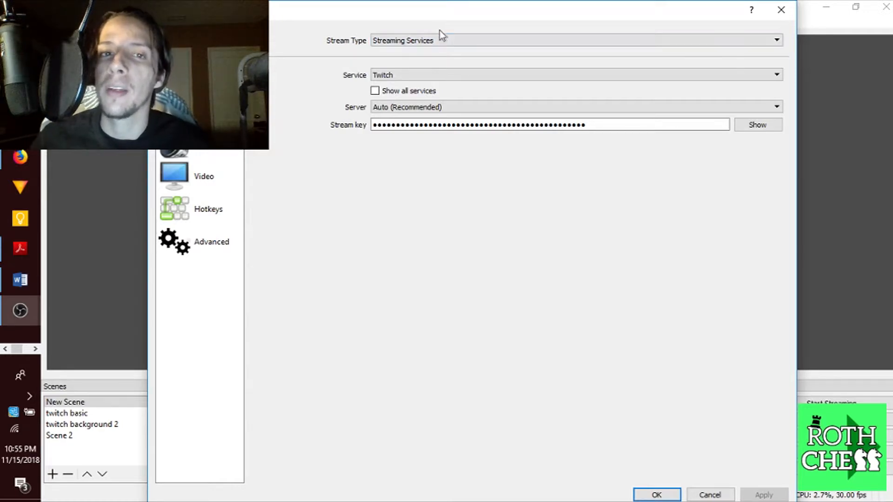
click(449, 40)
click(450, 40)
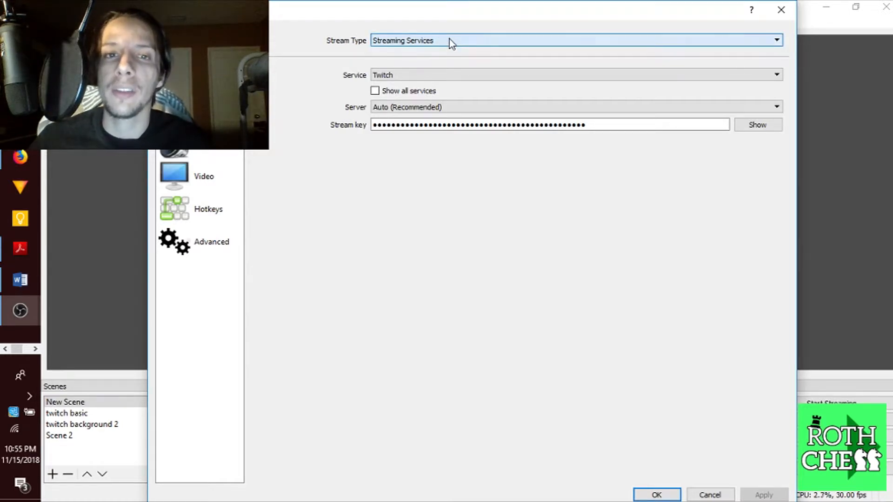
click(445, 81)
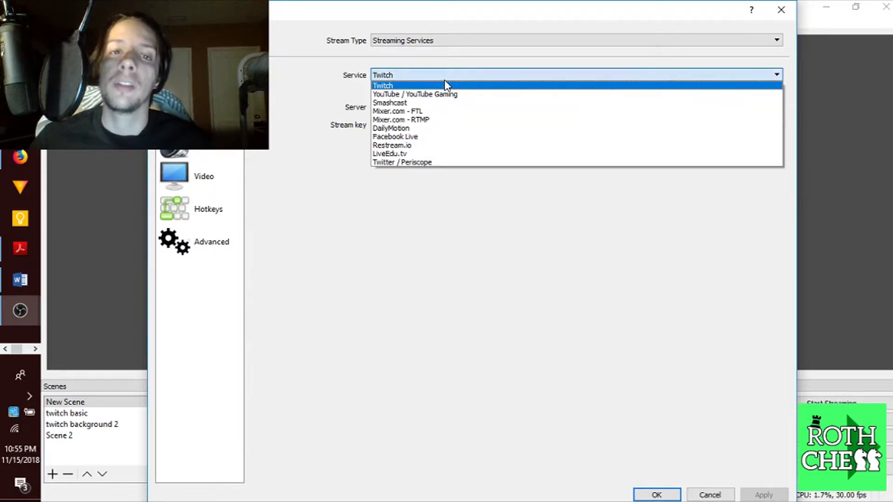
click(445, 82)
click(445, 82)
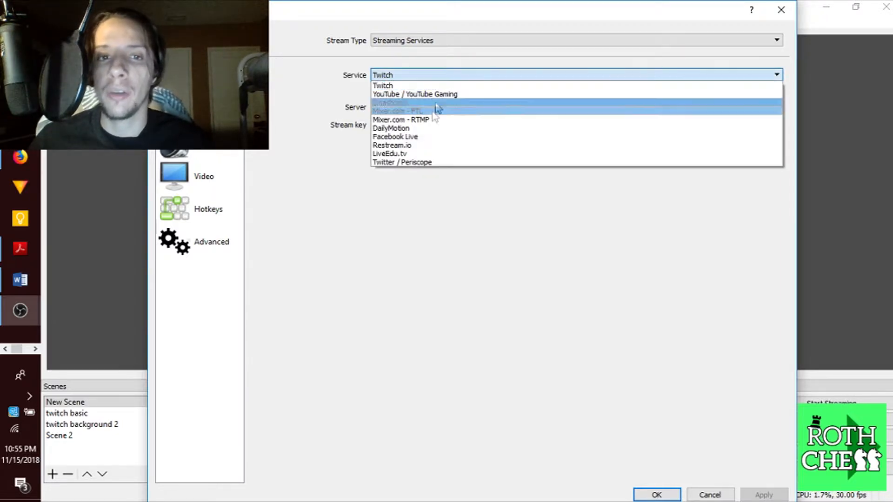
click(420, 137)
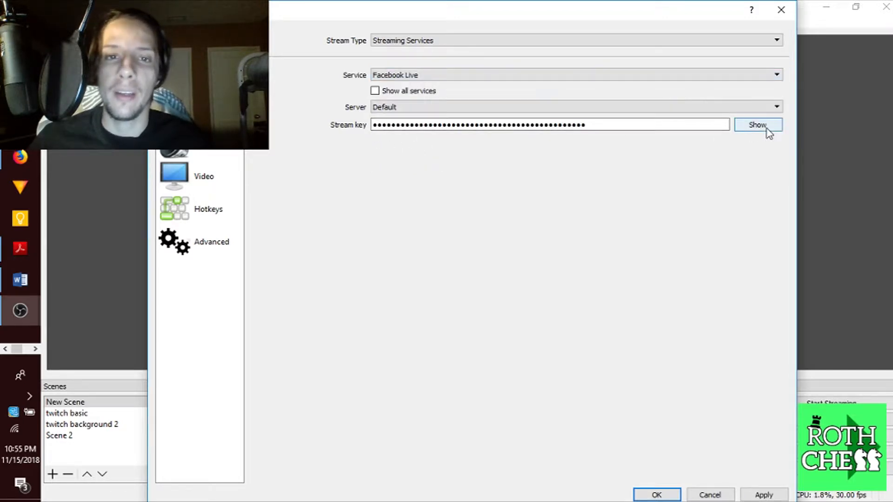
Clear the old stream key and return to Facebook's stream setup page
double_click(590, 125)
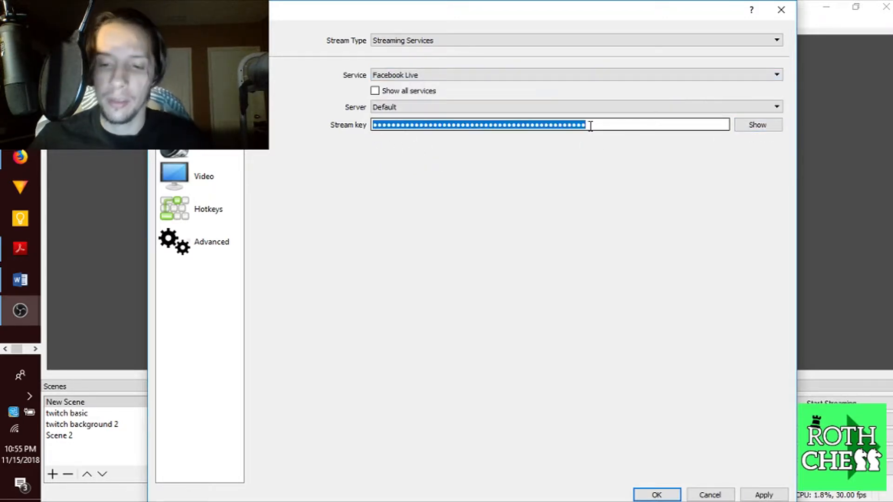
key(BackSpace)
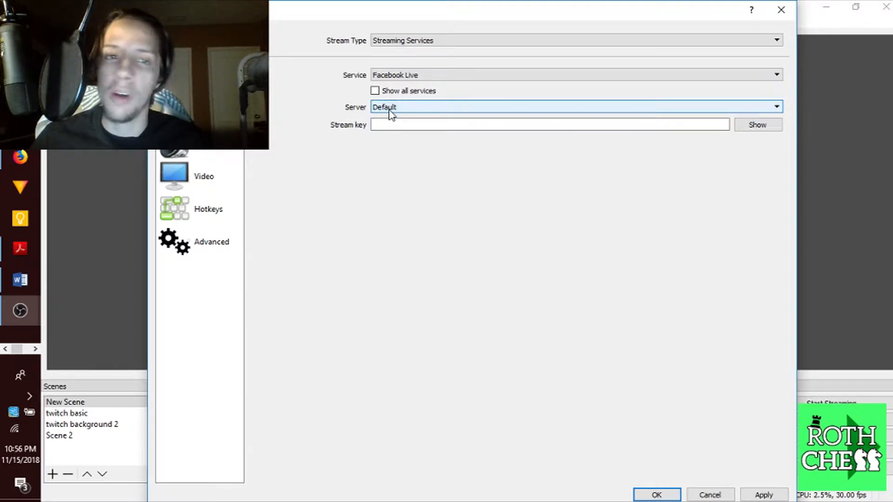
click(406, 129)
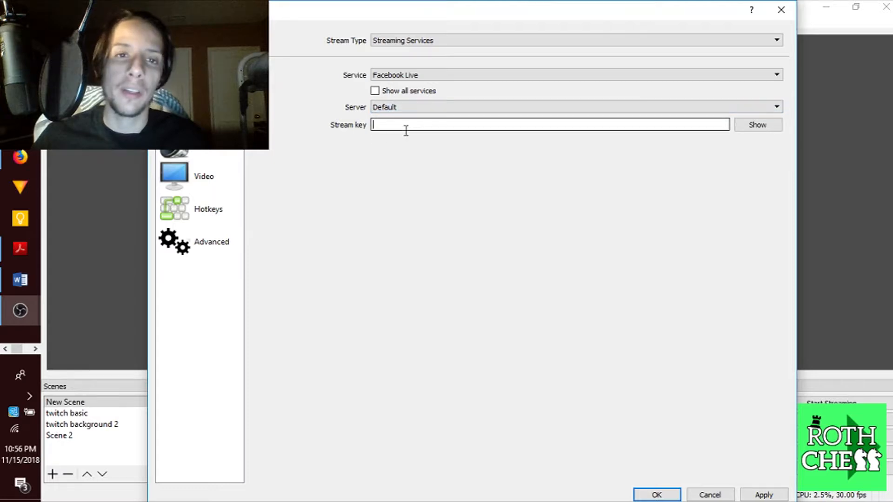
click(18, 163)
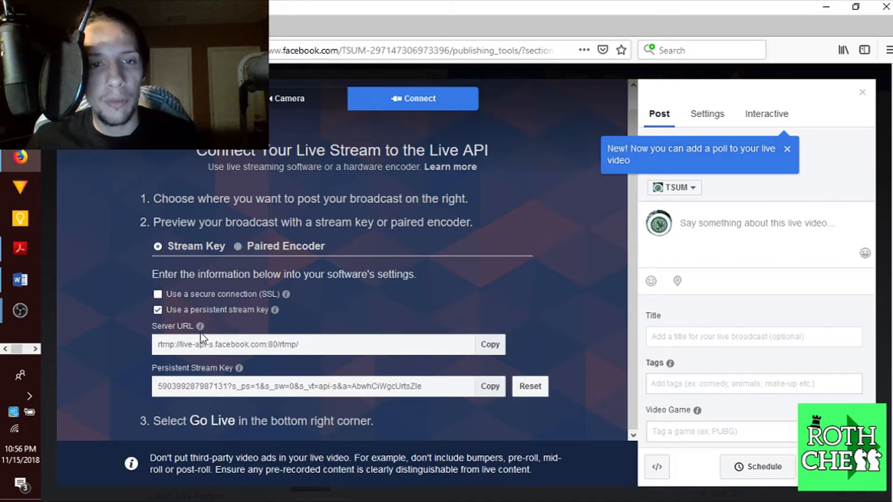
Toggle the persistent stream key off and back on
mouse_move(200, 331)
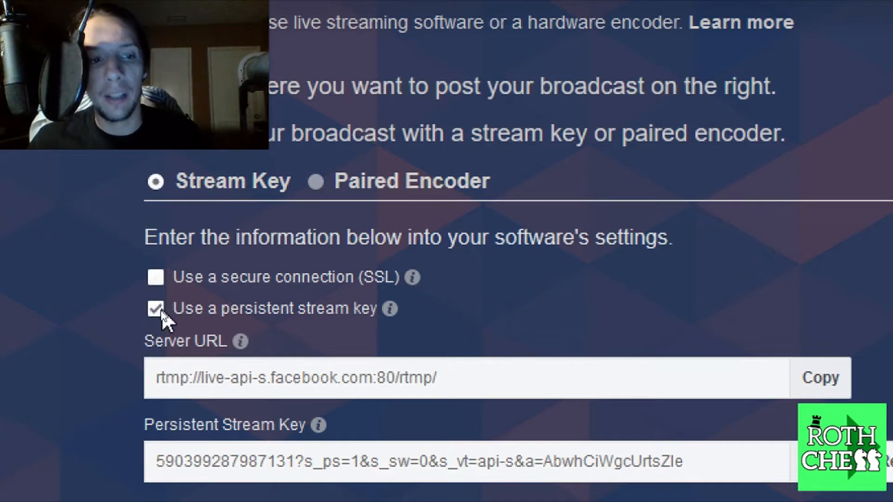
click(161, 309)
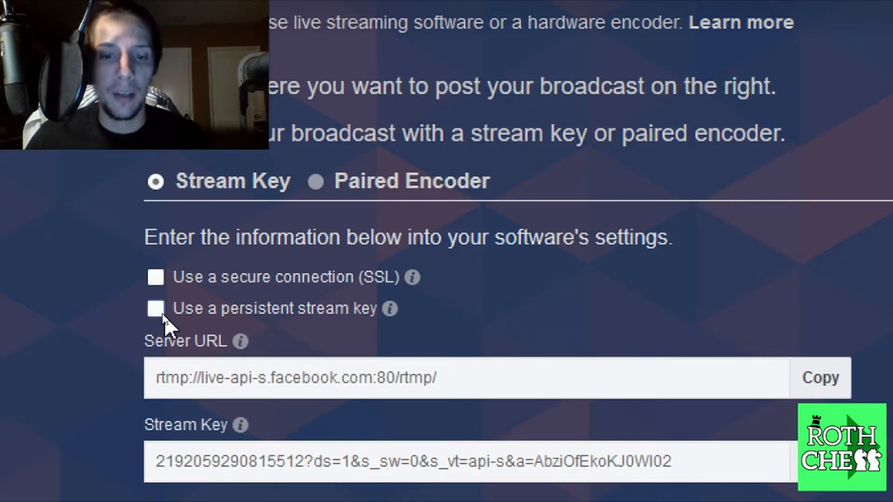
click(162, 314)
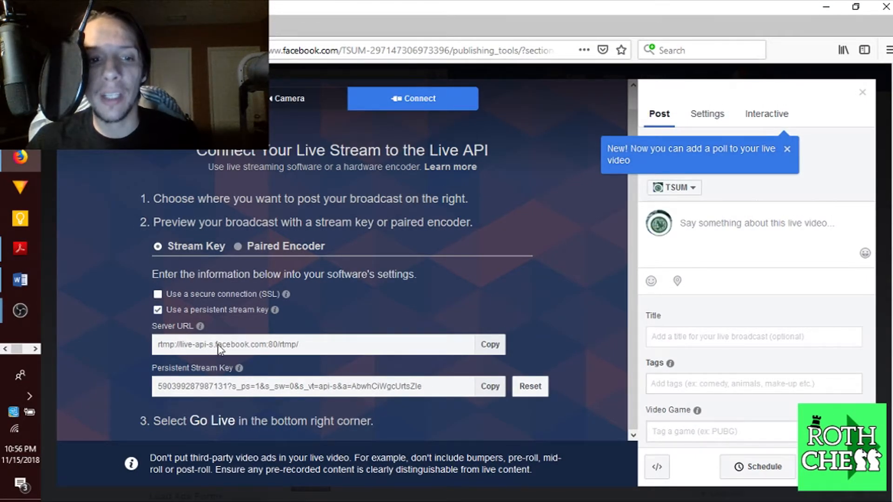
Copy the server URL, check it in the address bar, and return to OBS settings
click(486, 352)
click(293, 49)
key(ctrl+v)
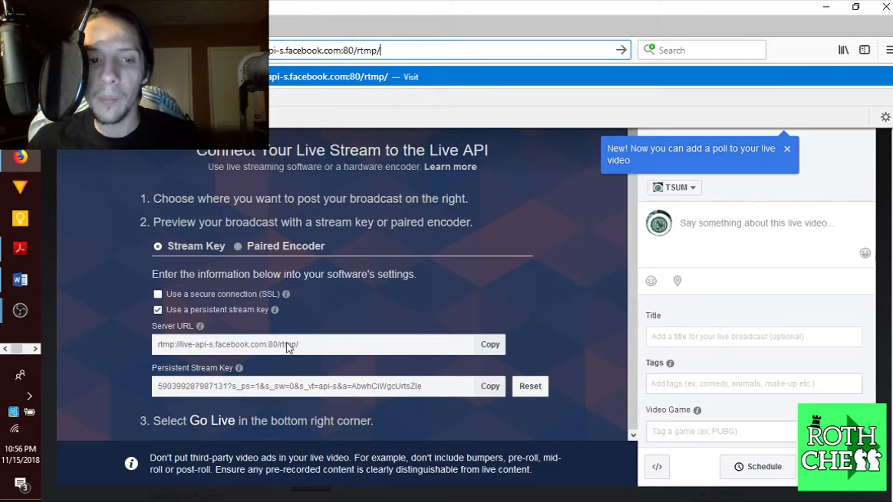
triple_click(302, 48)
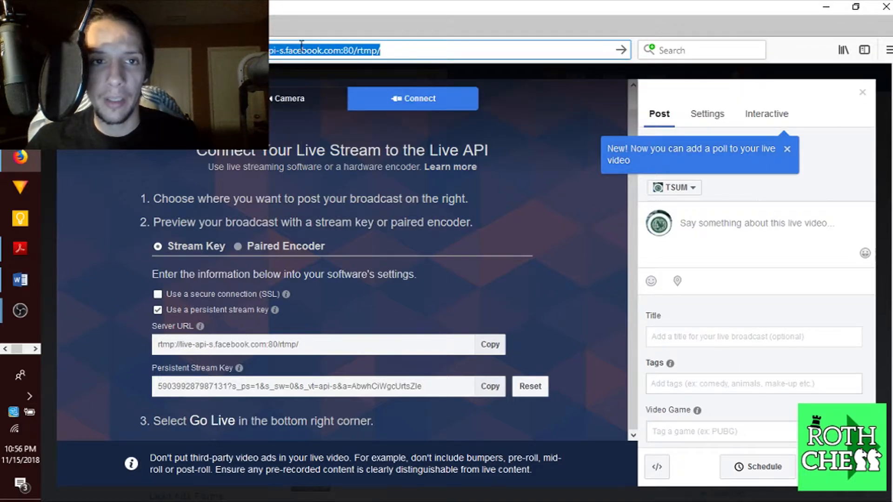
mouse_move(20, 311)
click(88, 349)
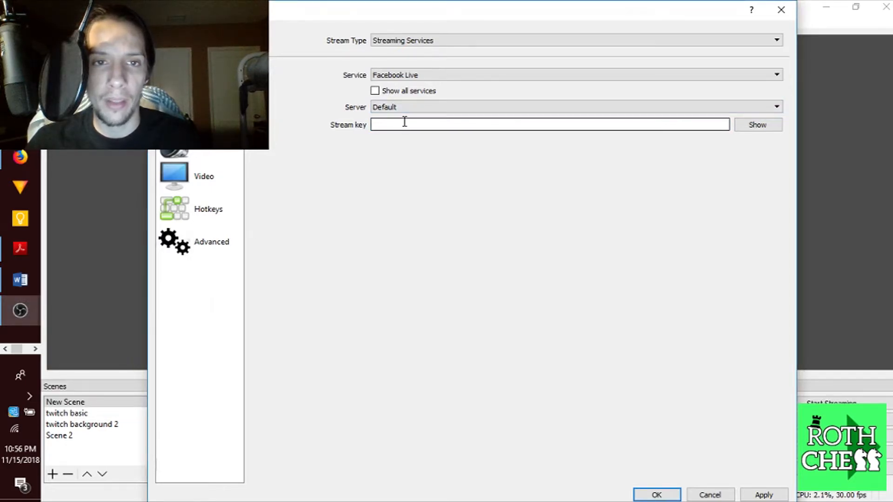
Fill the OBS stream key field with the server URL followed by the persistent stream key
key(ctrl+v)
click(765, 128)
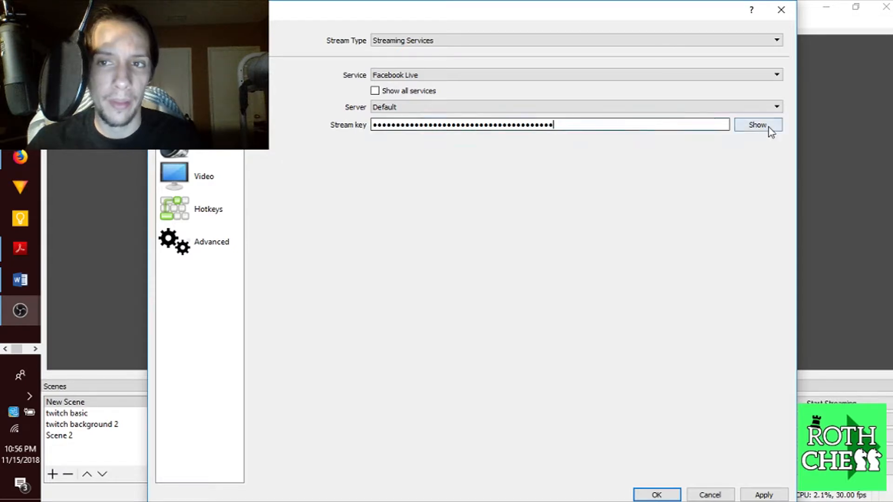
click(573, 129)
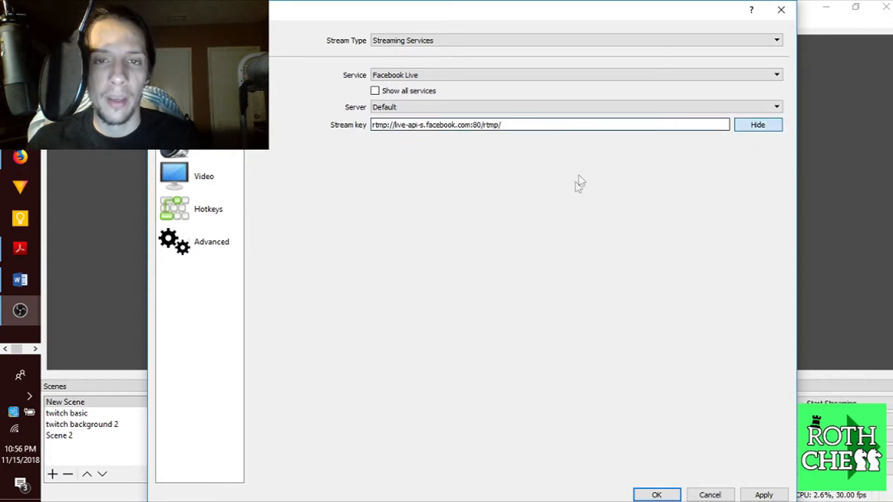
key(alt+Tab)
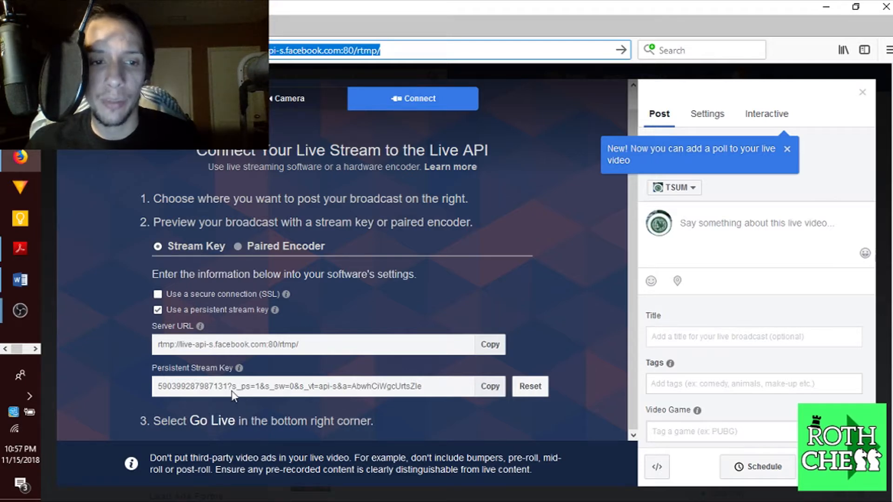
click(496, 395)
key(alt+Tab)
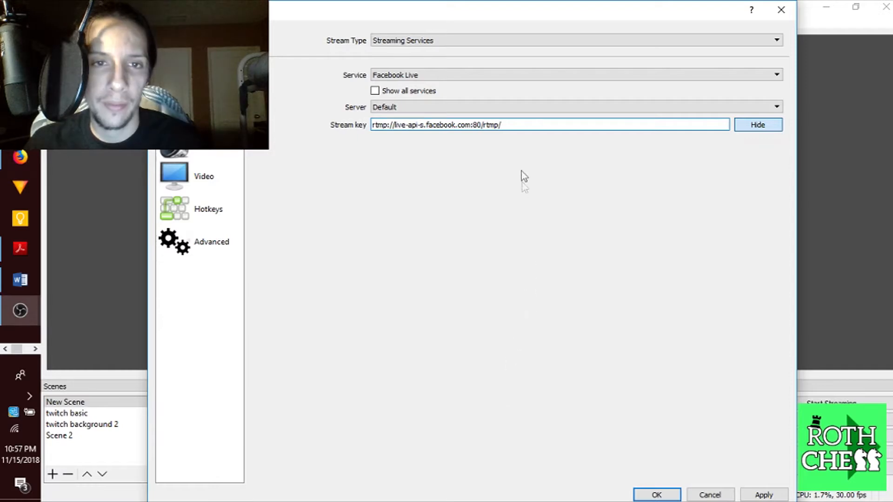
key(ctrl+v)
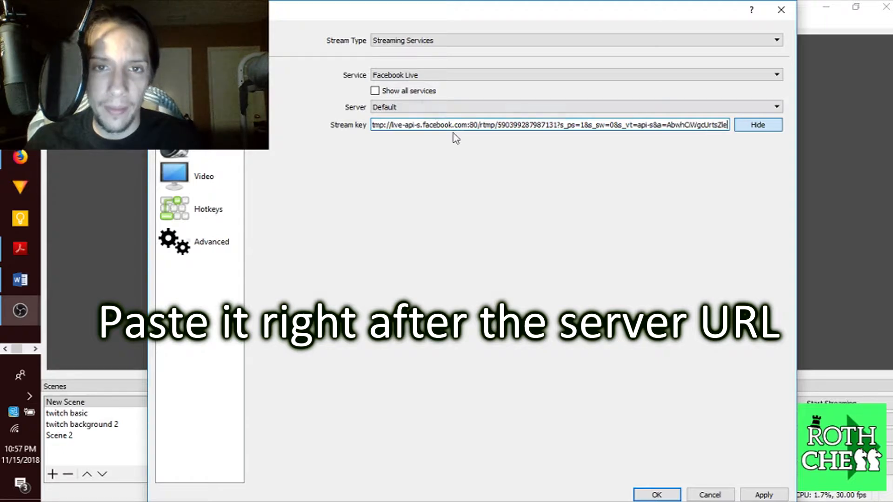
Close Settings saving the changes, then minimize OBS
click(789, 9)
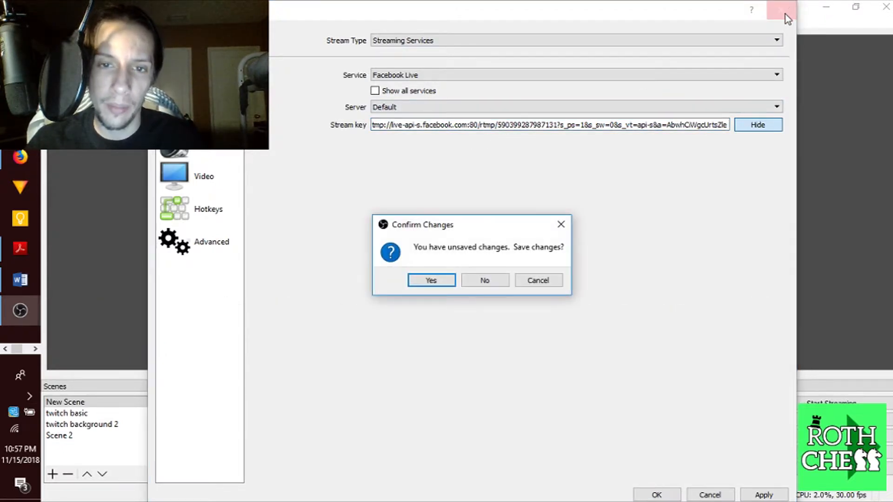
click(431, 281)
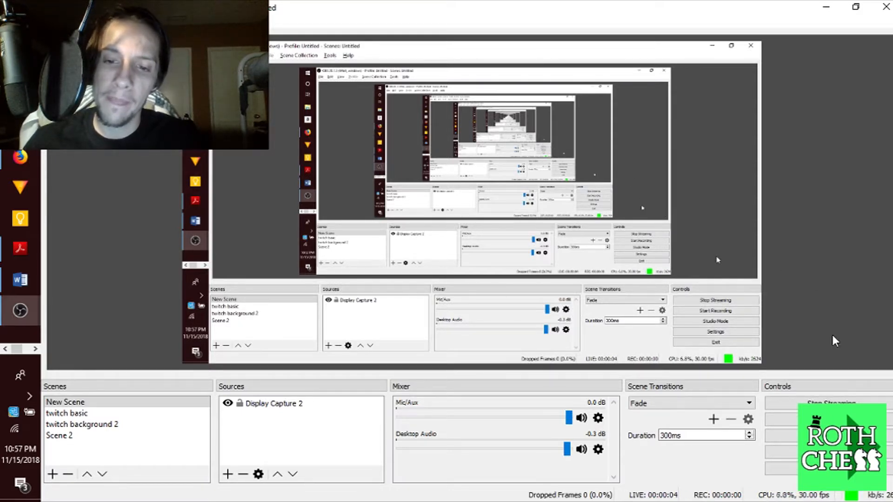
click(826, 7)
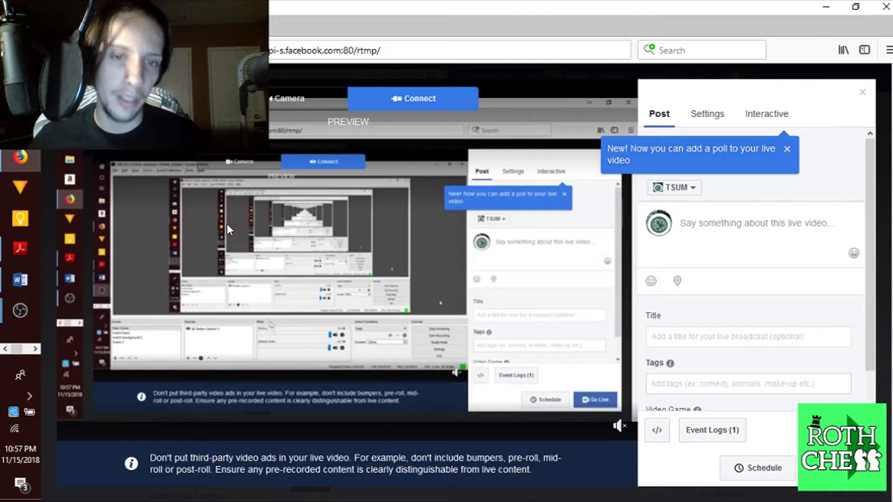
Bring PowerPoint's Chapter 6 title slide to the front from the taskbar
drag(24, 355, 30, 355)
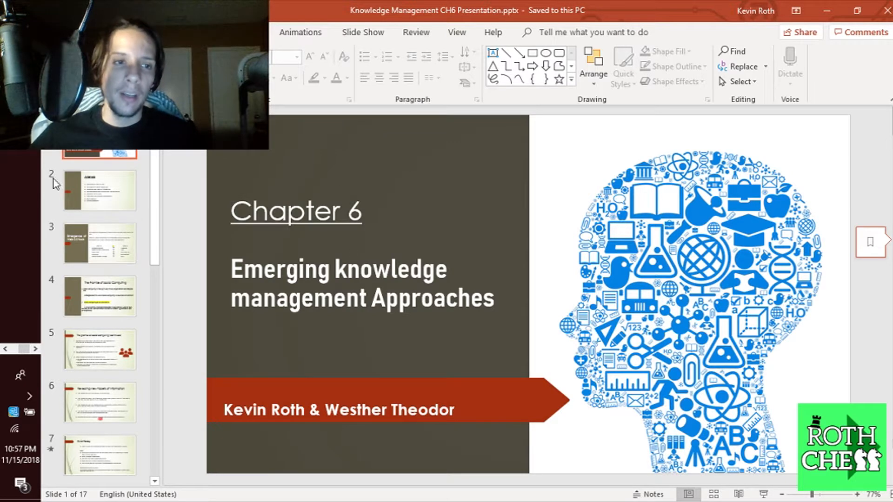
Step through slides 2 to 5, ending on 'The promise of social computing (continued)'
click(7, 351)
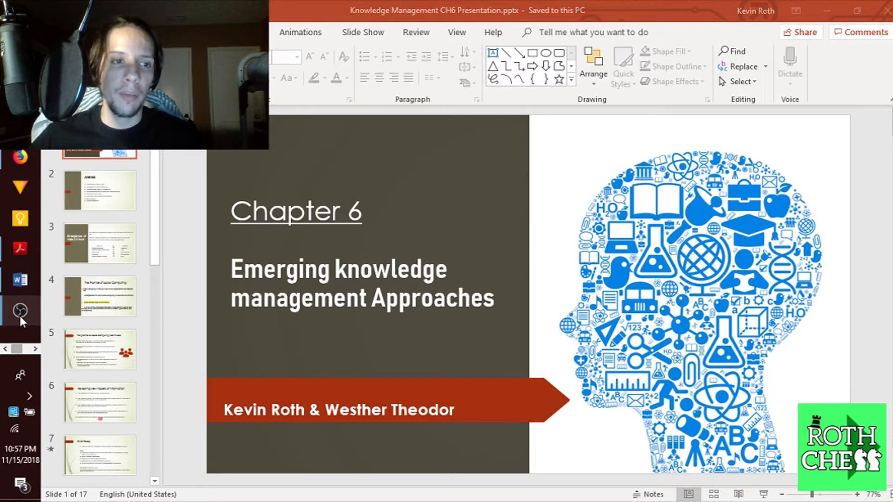
mouse_move(21, 318)
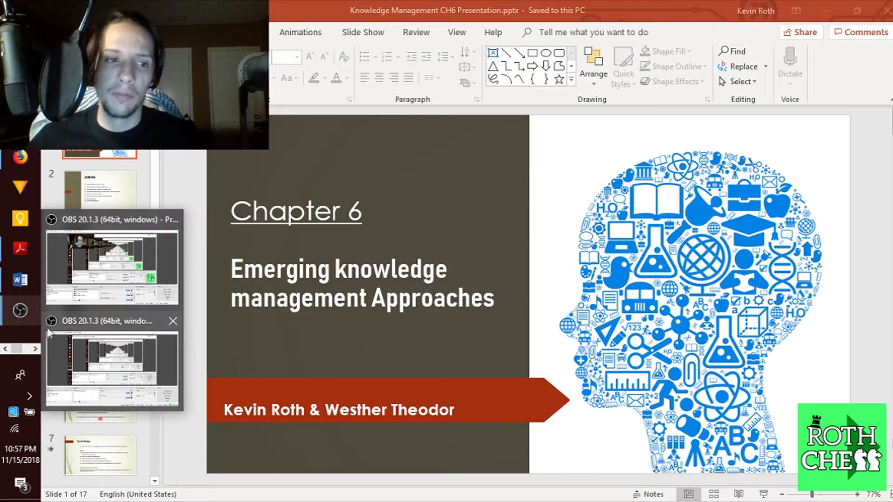
click(114, 176)
click(106, 261)
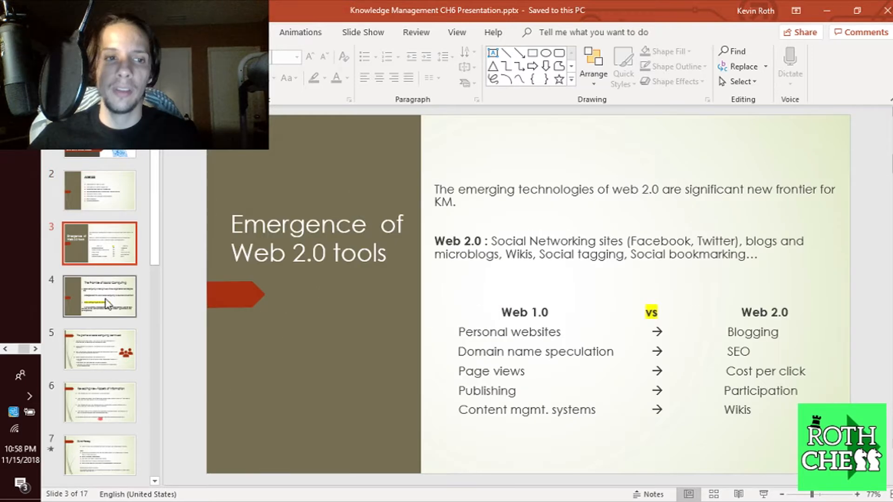
click(107, 300)
click(102, 343)
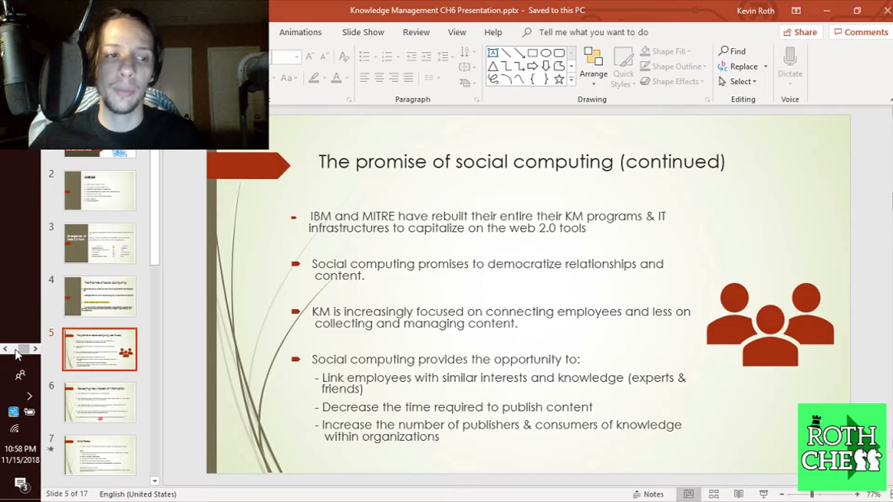
Bring the Facebook Live browser window back to the front
click(16, 350)
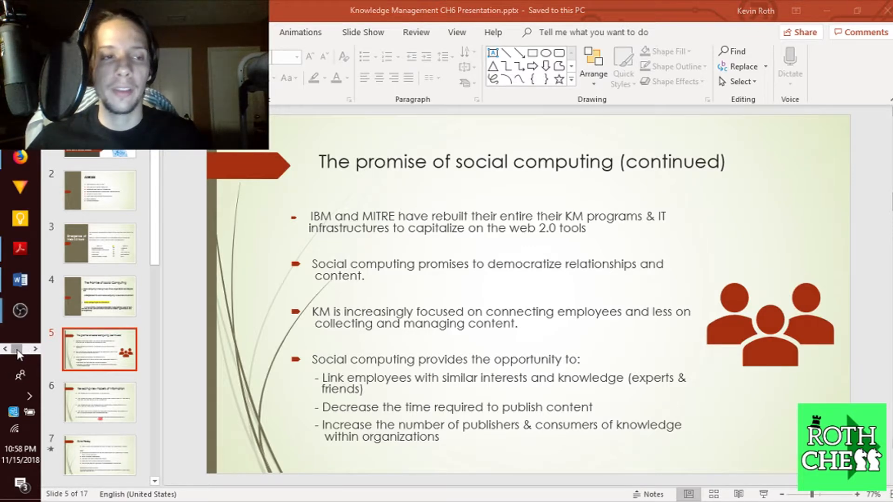
mouse_move(27, 152)
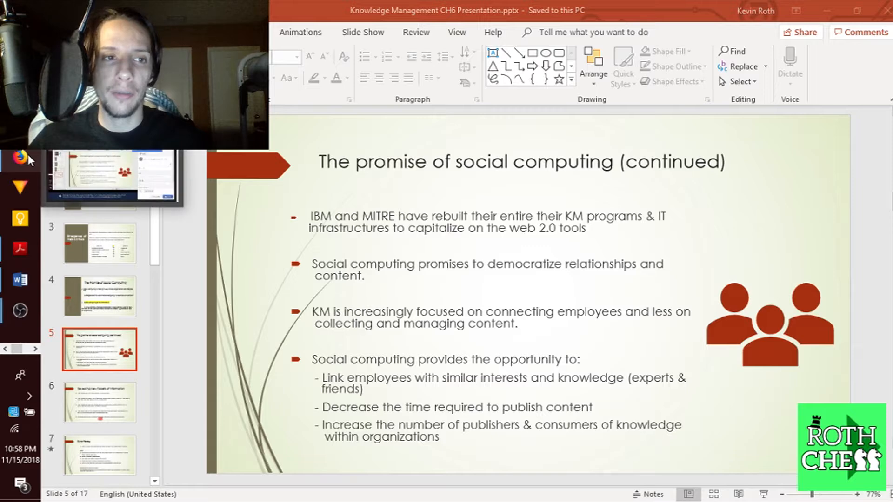
click(97, 172)
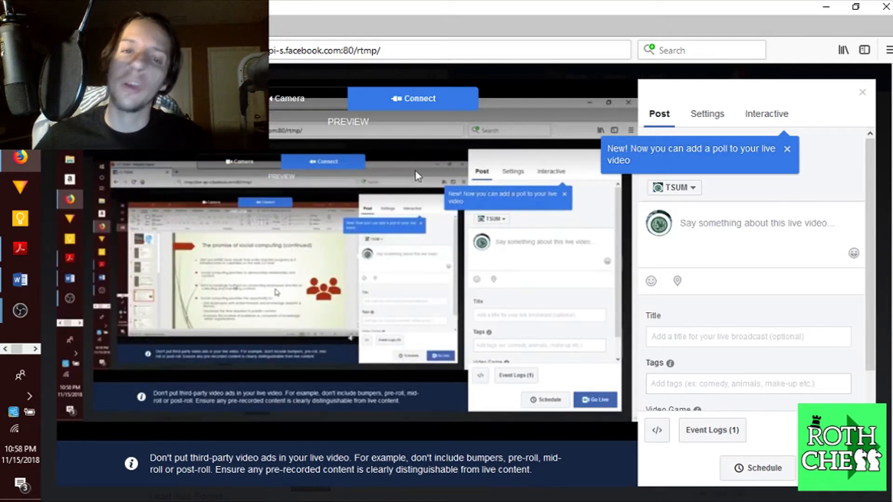
Unmute the stream preview and enter the description 'Hello Welcome to my live stream'
click(733, 235)
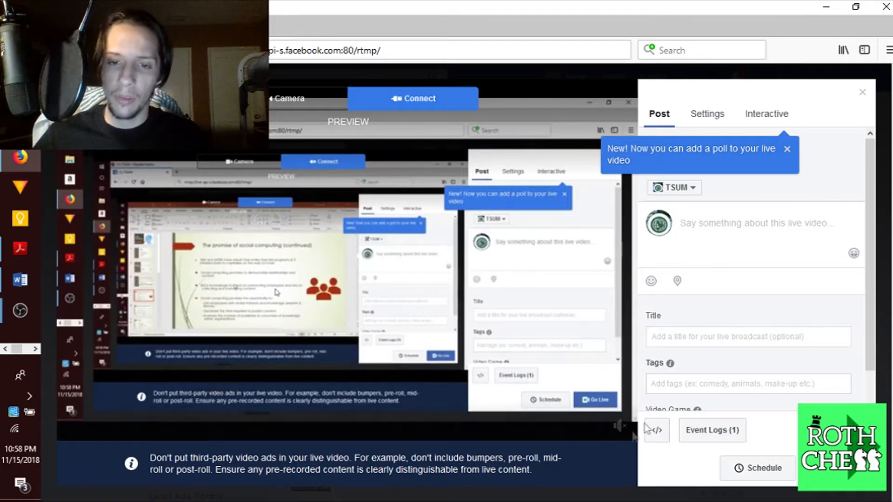
click(620, 432)
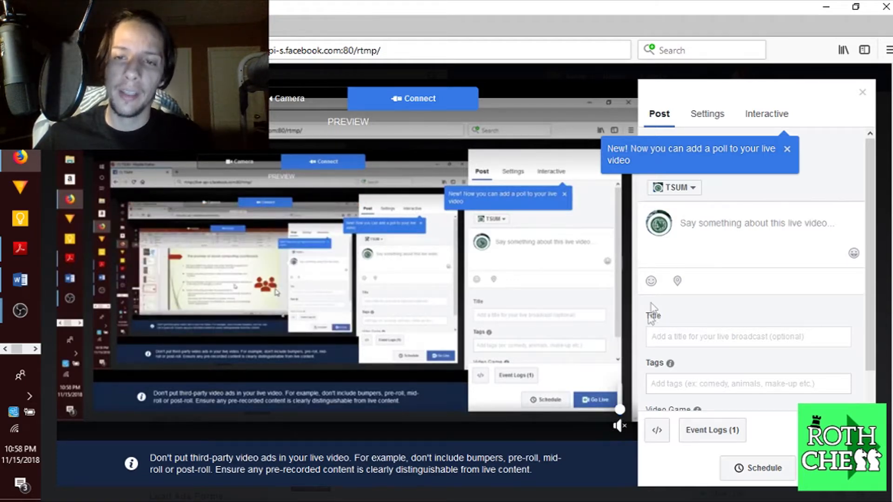
click(715, 249)
text(Hello Welcome)
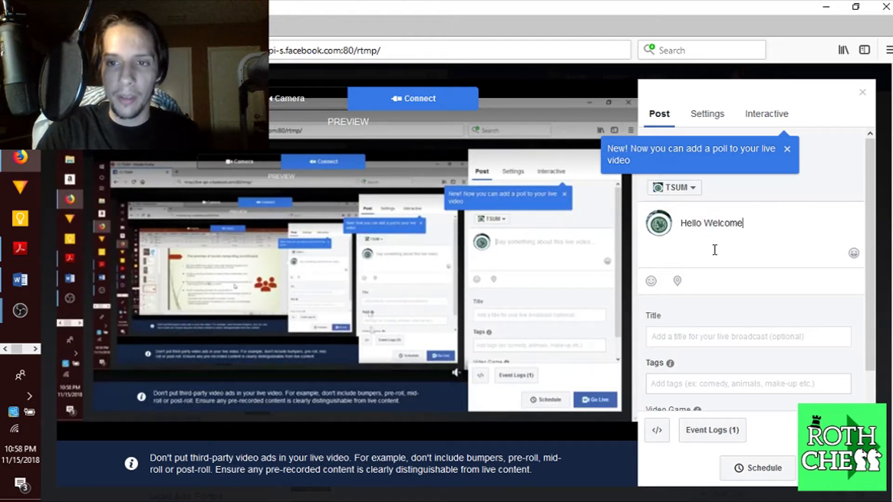
text( to my live stream)
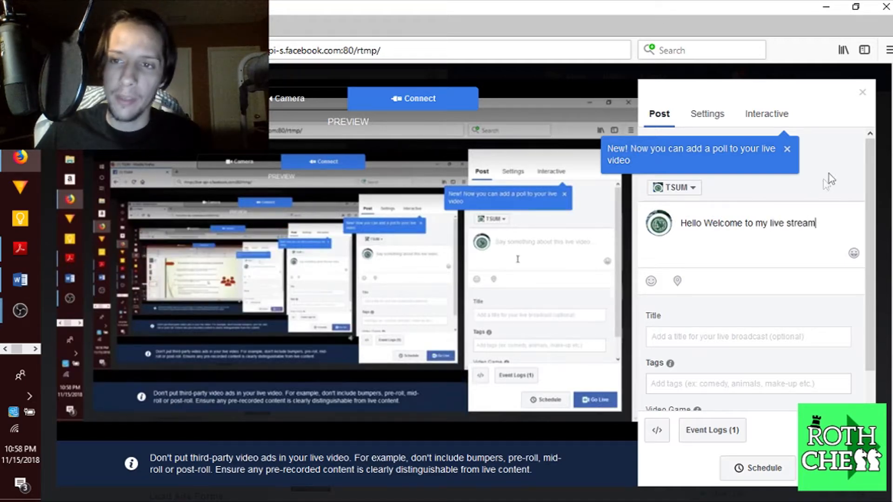
Dismiss the new poll tip and start the live broadcast
click(787, 149)
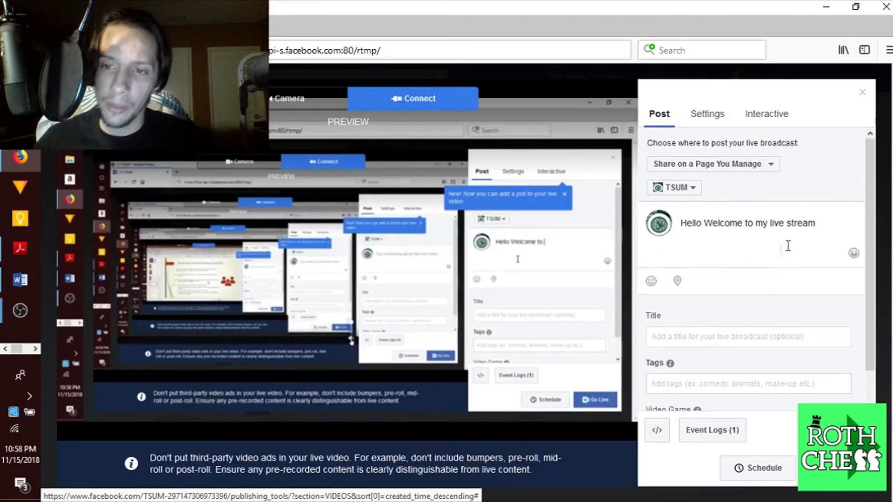
triple_click(827, 223)
scroll(791, 335, down, 1)
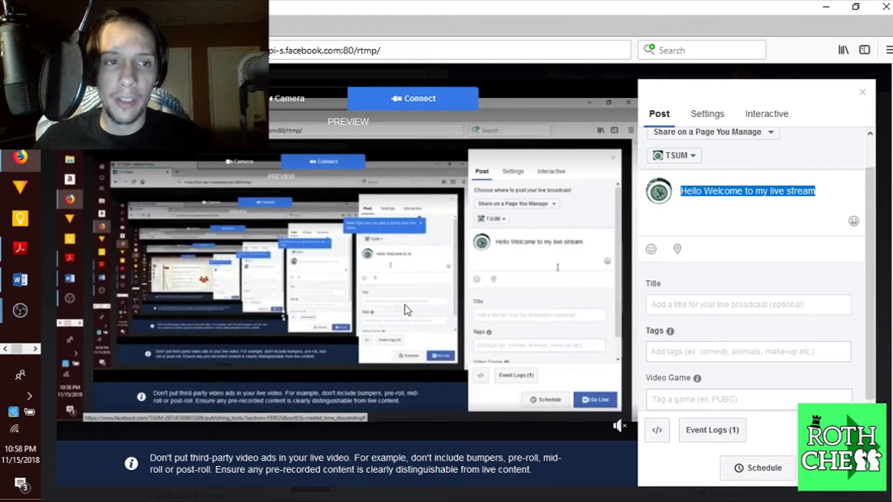
click(835, 468)
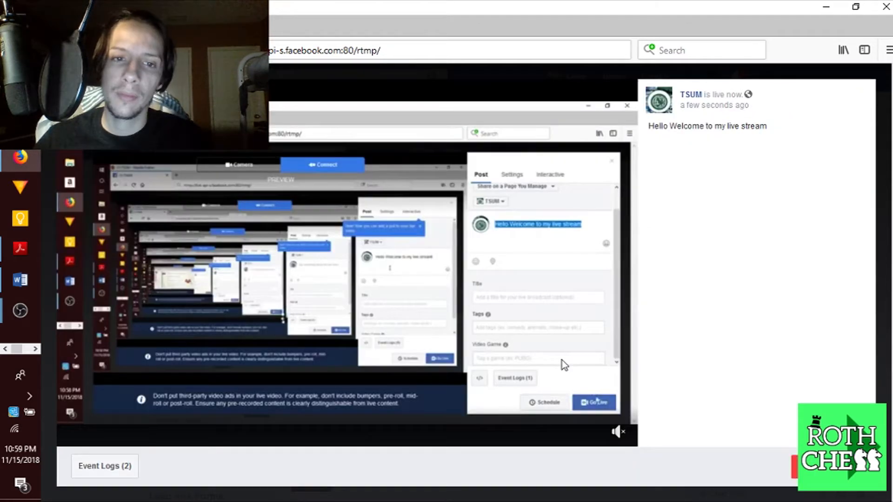
Unmute the live player and minimize Firefox to reveal PowerPoint on slide 5
click(619, 432)
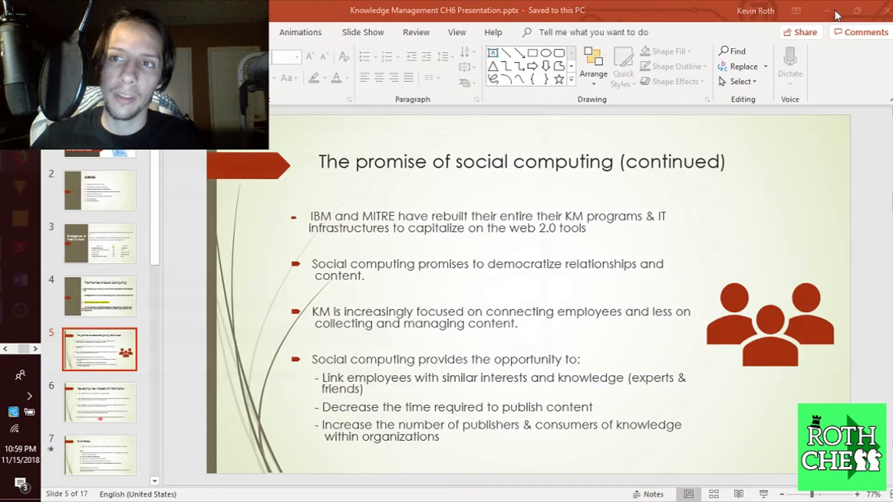
click(826, 6)
Click into slide 5's text and title, then bring the streaming OBS Studio window forward
click(388, 242)
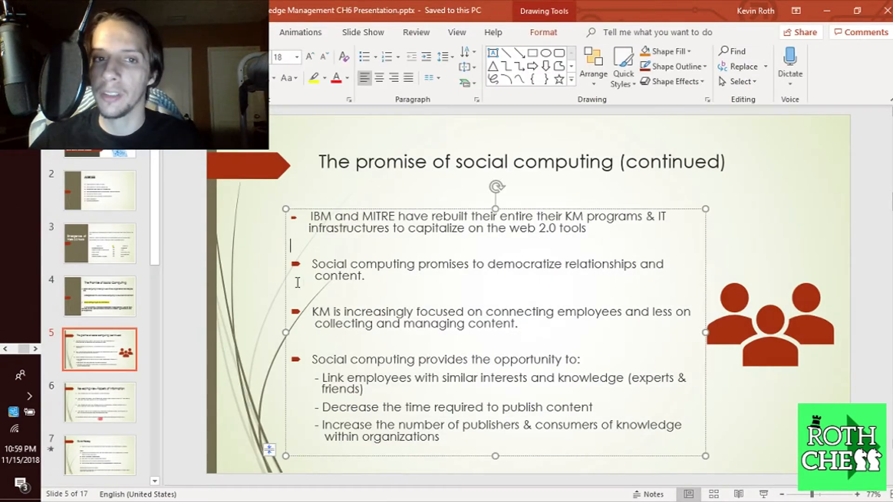
click(388, 192)
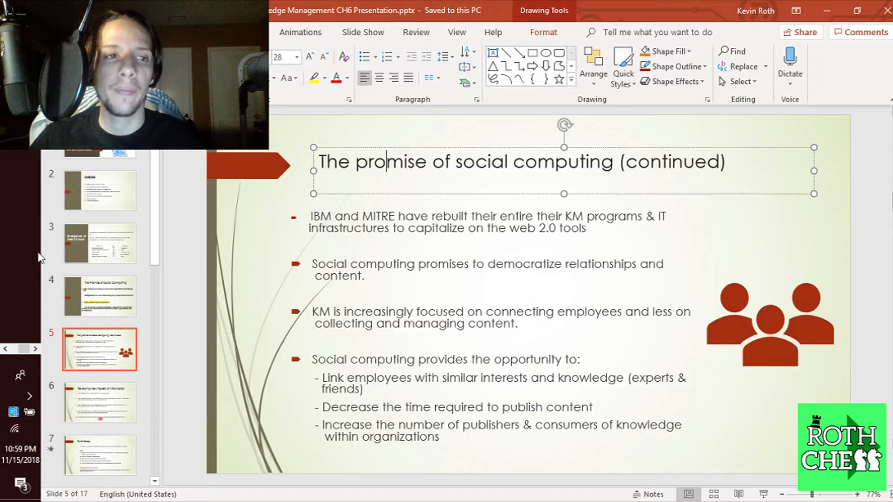
mouse_move(24, 301)
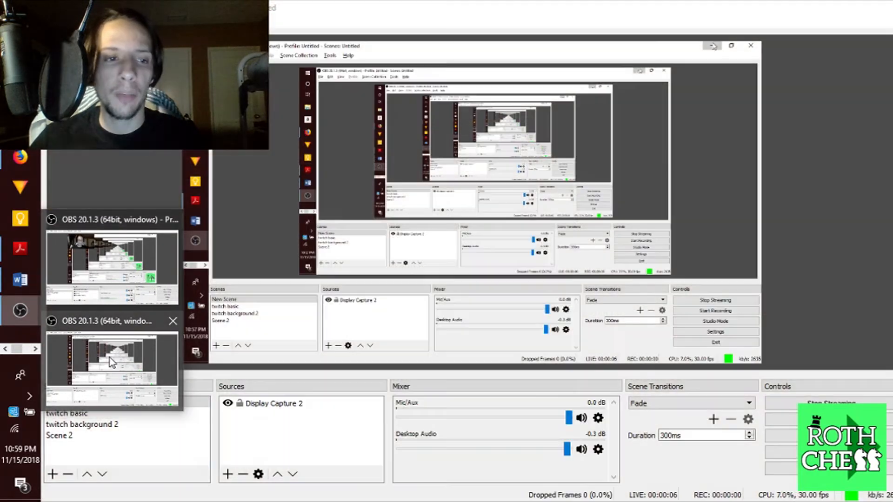
click(109, 357)
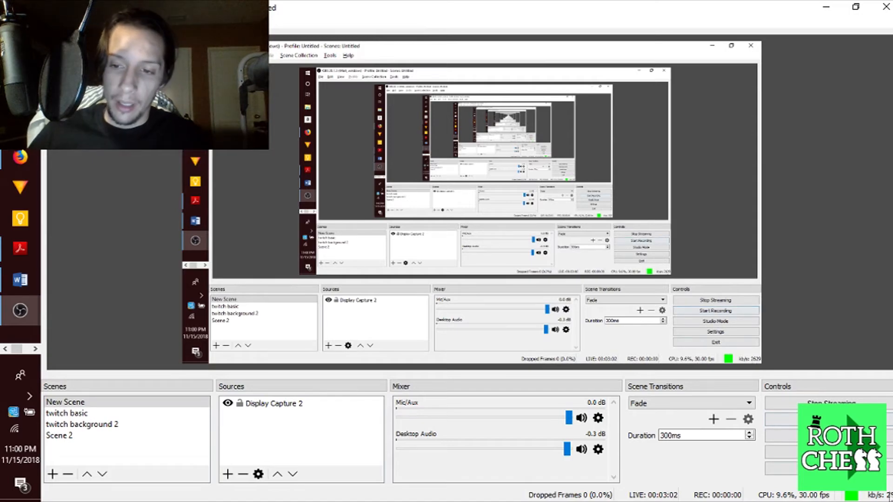
Open OBS Settings on its General page while the stream keeps running
click(782, 454)
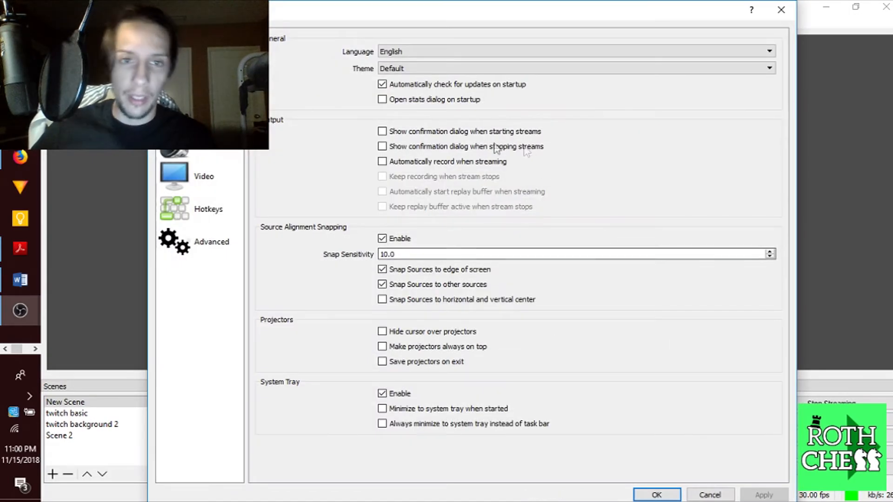
View the Stream settings page, close Settings, and stop the OBS stream
click(204, 77)
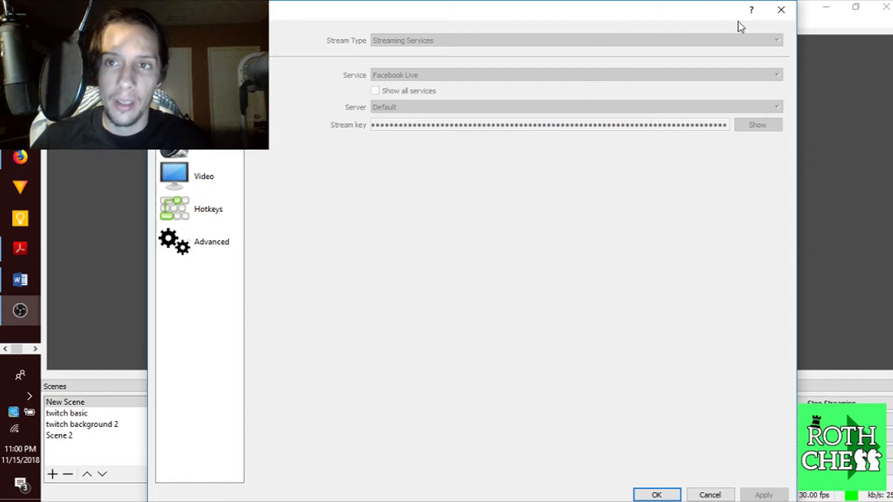
click(782, 10)
click(823, 403)
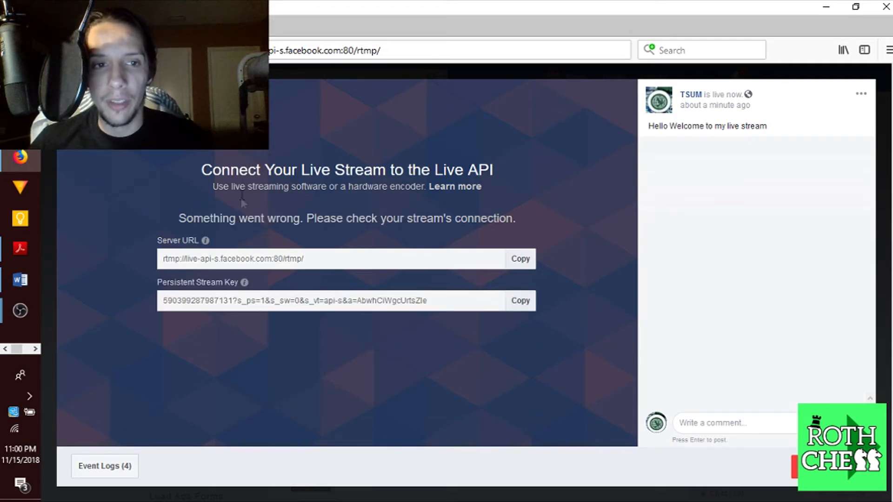
Highlight Facebook's stream connection error message, then minimize Firefox to return to OBS
drag(210, 219, 100, 230)
click(499, 223)
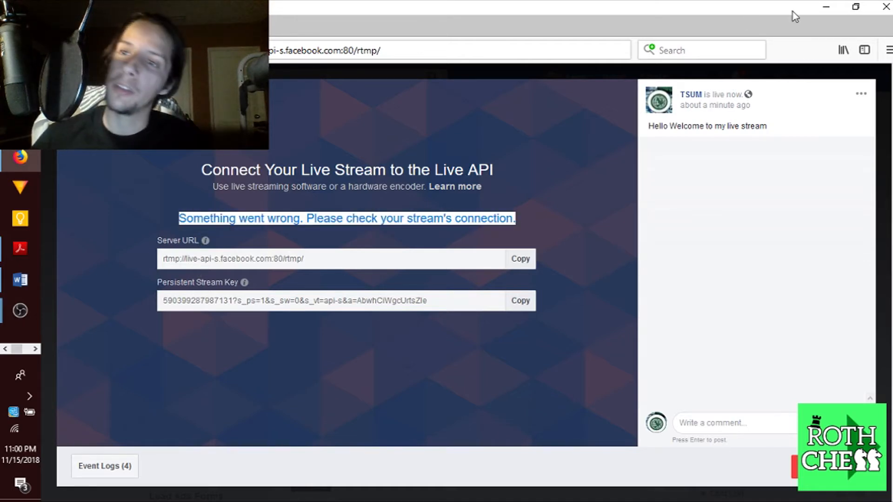
click(824, 7)
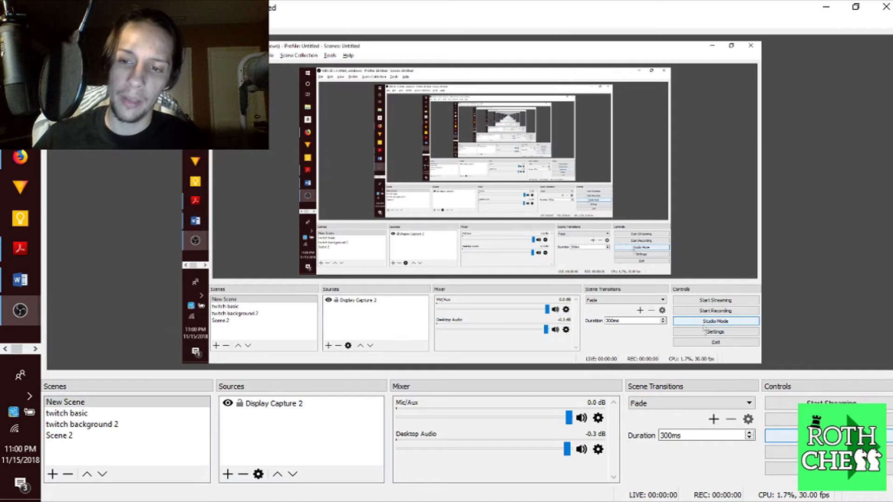
Open Settings on the Output page and begin editing the simple-mode video bitrate
click(814, 452)
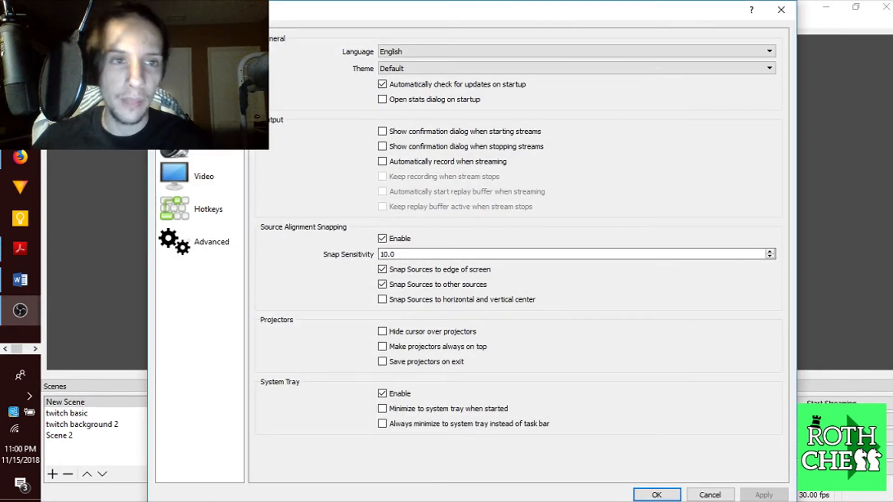
click(177, 80)
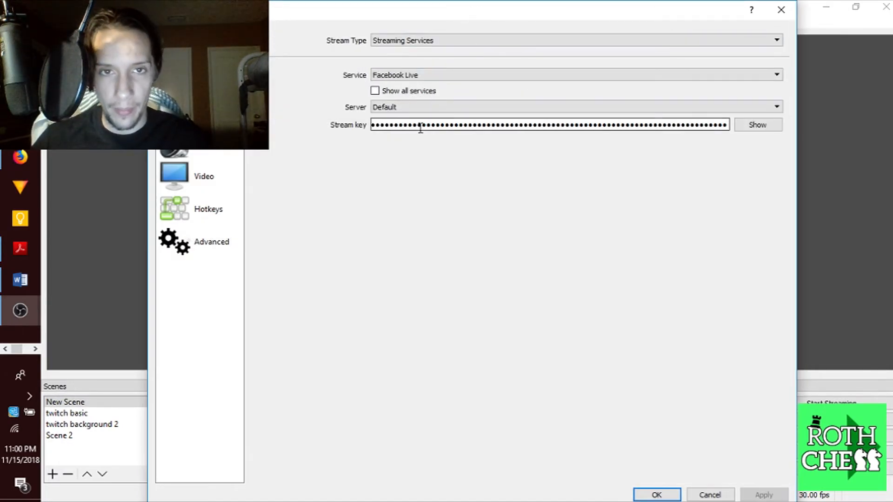
click(177, 112)
click(412, 87)
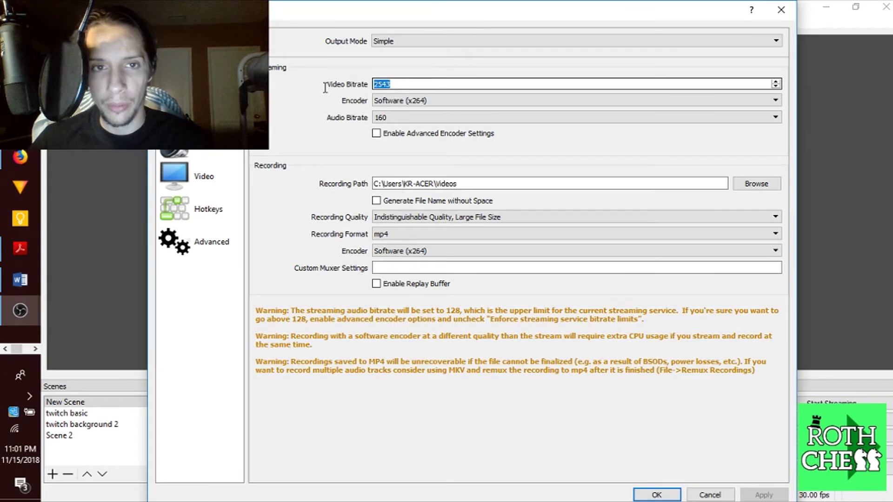
text(000)
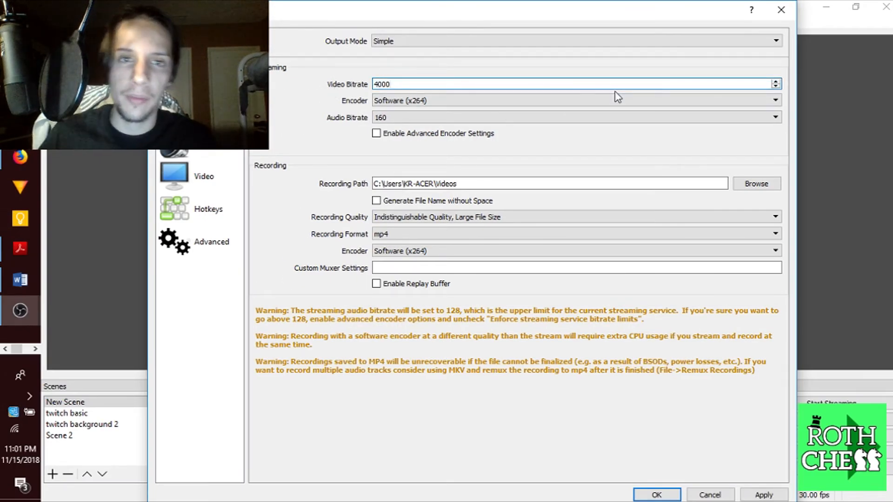
Switch Output Mode to Advanced and replace the 2500 streaming bitrate with 4000
click(474, 45)
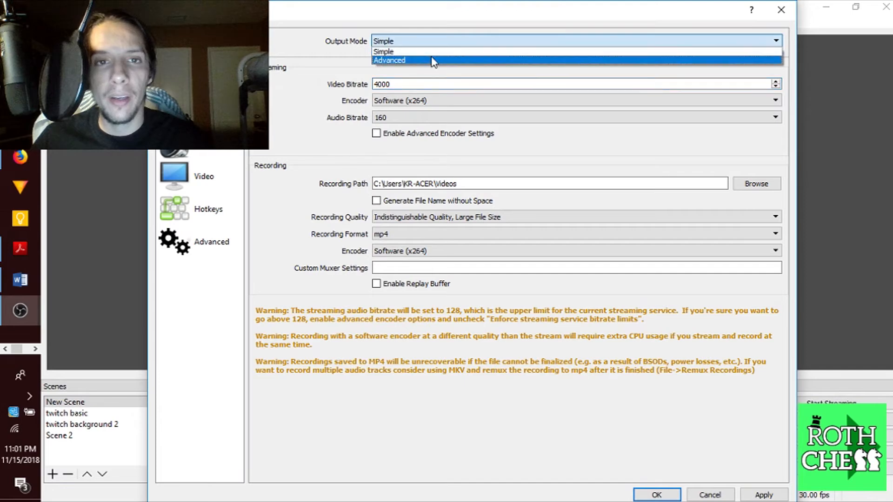
click(423, 64)
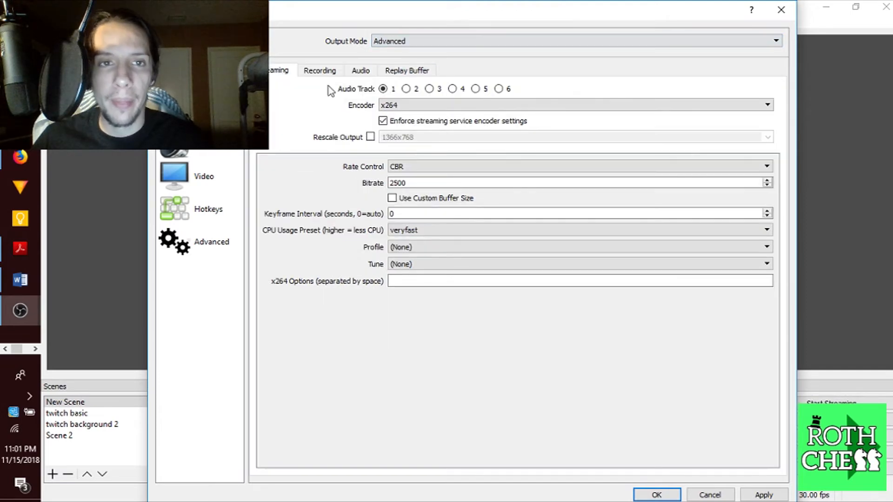
click(431, 183)
double_click(431, 183)
text(4000)
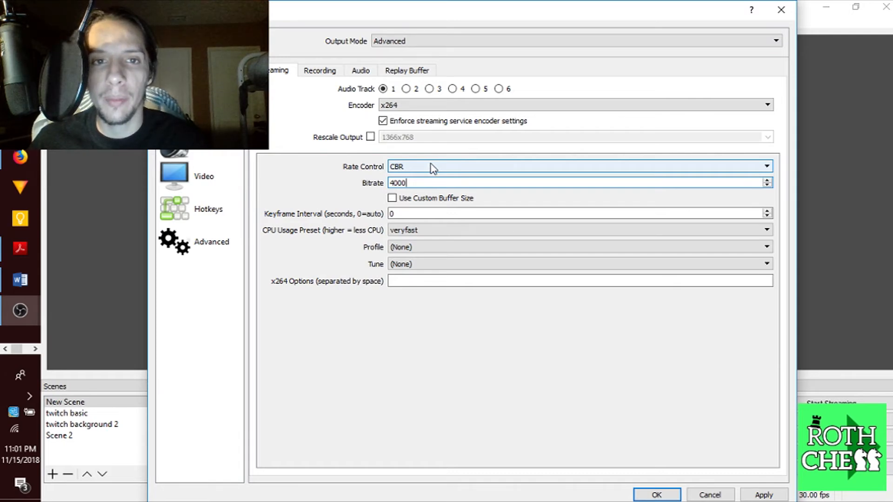
Glance at the Audio and Replay Buffer output tabs, then return to Streaming
click(370, 72)
click(407, 75)
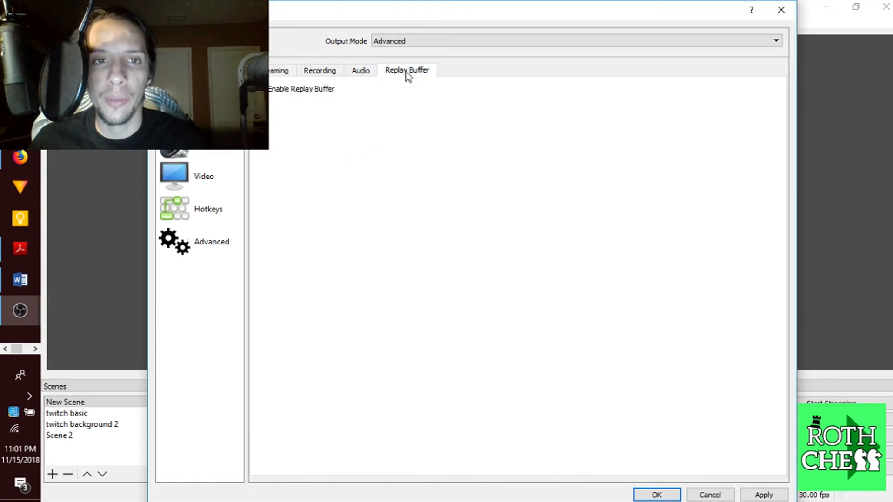
click(286, 73)
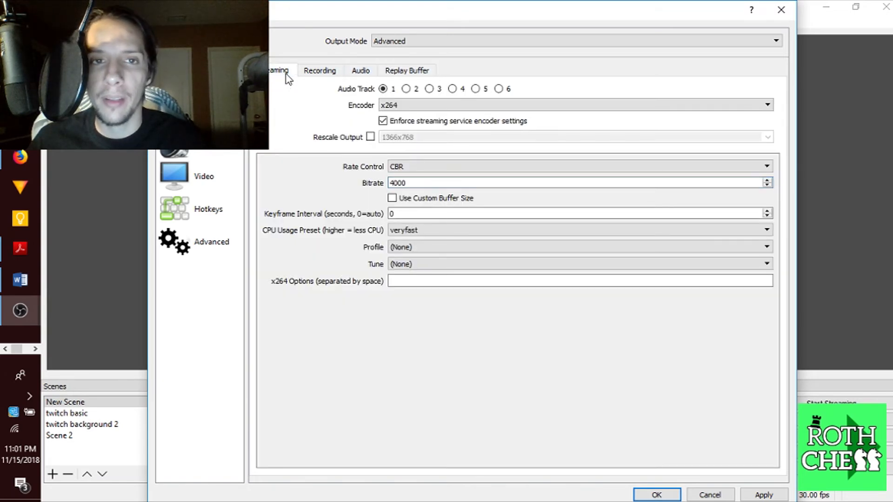
click(21, 159)
Search 'facebook live stream settings' and open Facebook's live video format guidelines
click(202, 26)
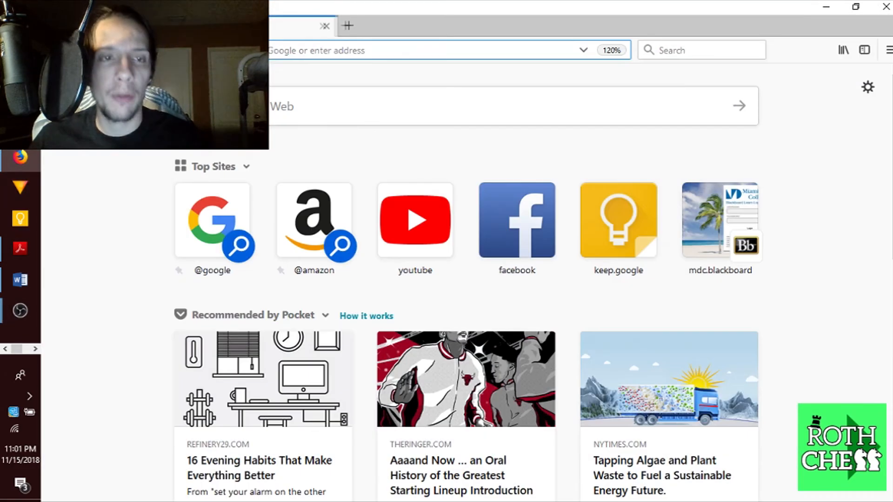
text(facebook li)
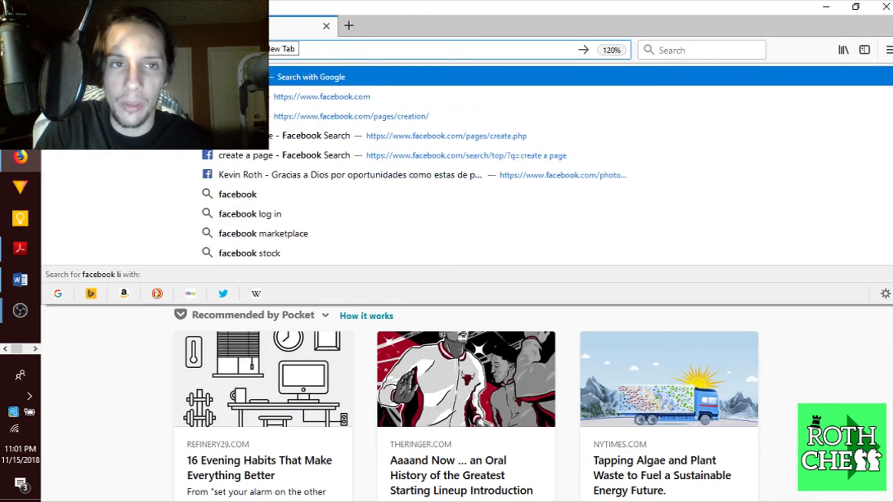
text(ve strea,)
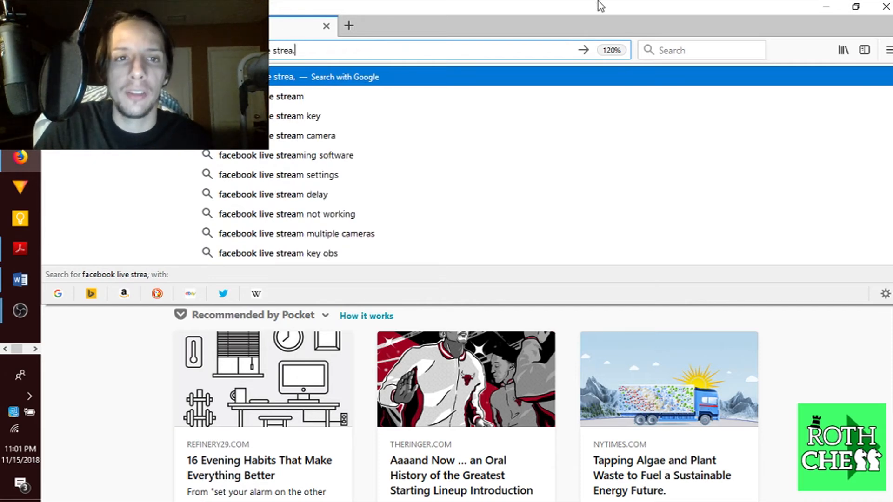
key(BackSpace)
text(m settings)
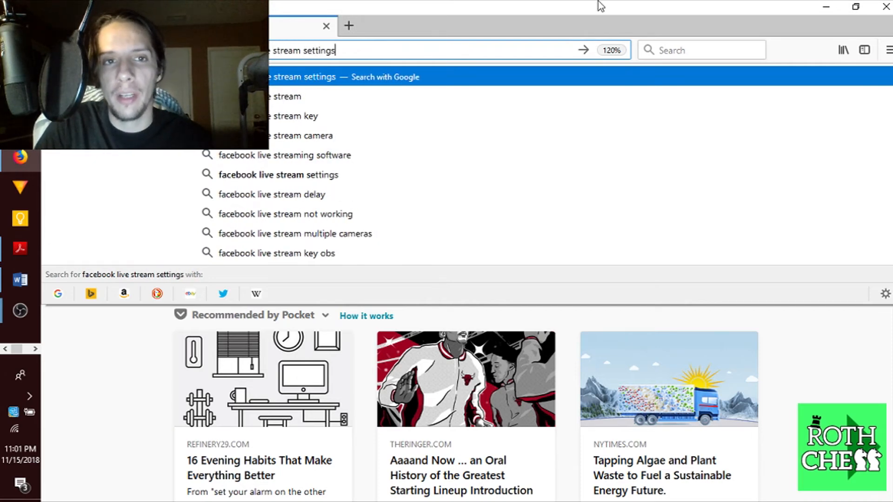
key(Return)
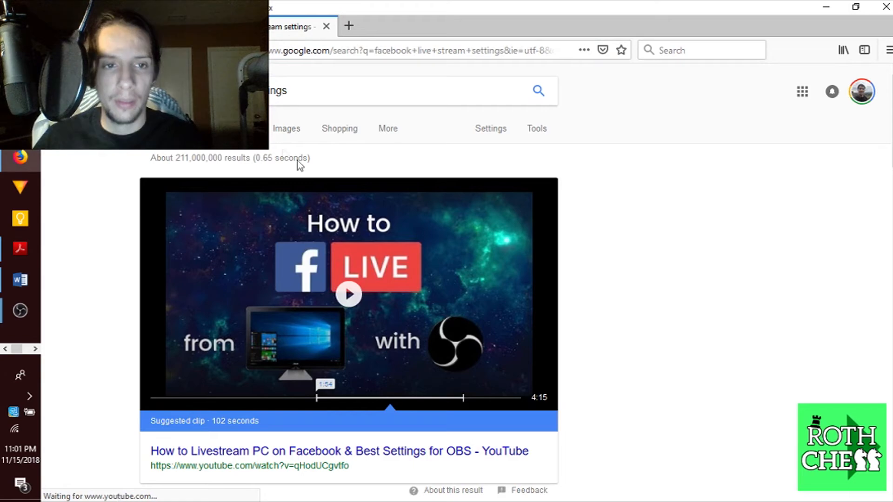
scroll(467, 174, down, 5)
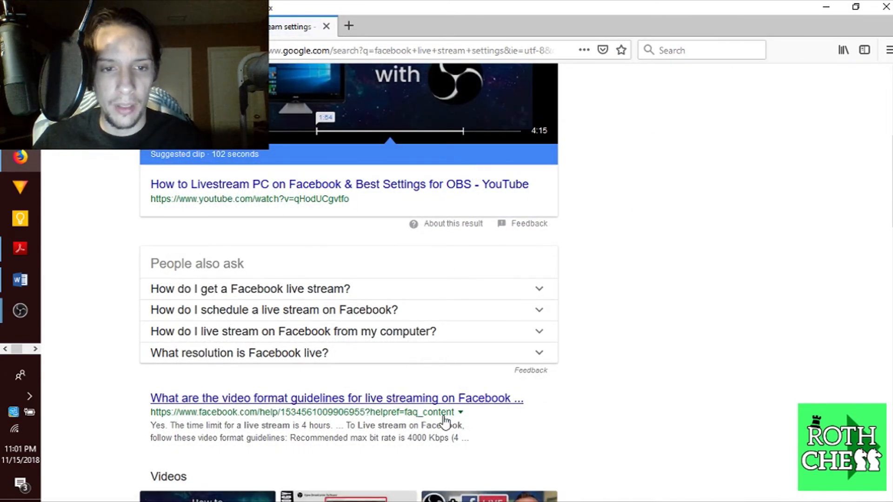
click(419, 409)
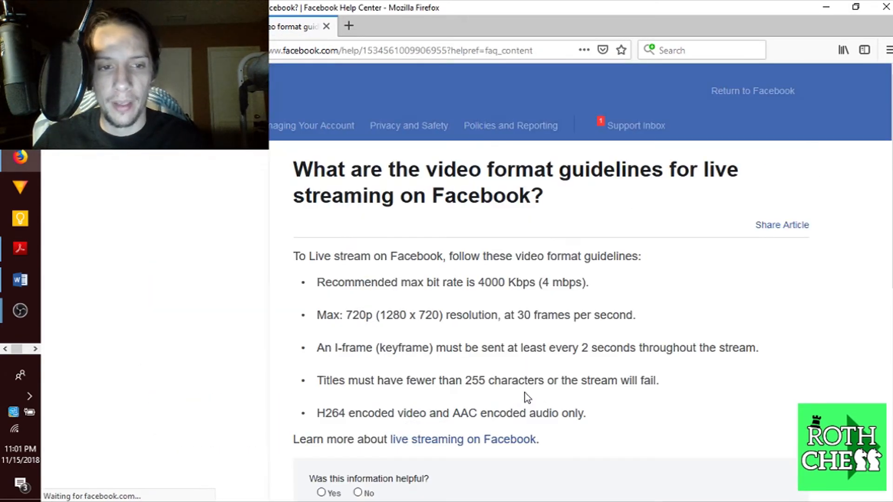
Highlight the article title, the 4000 Kbps bitrate and the 1280 x 720 resolution limit
scroll(512, 279, down, 3)
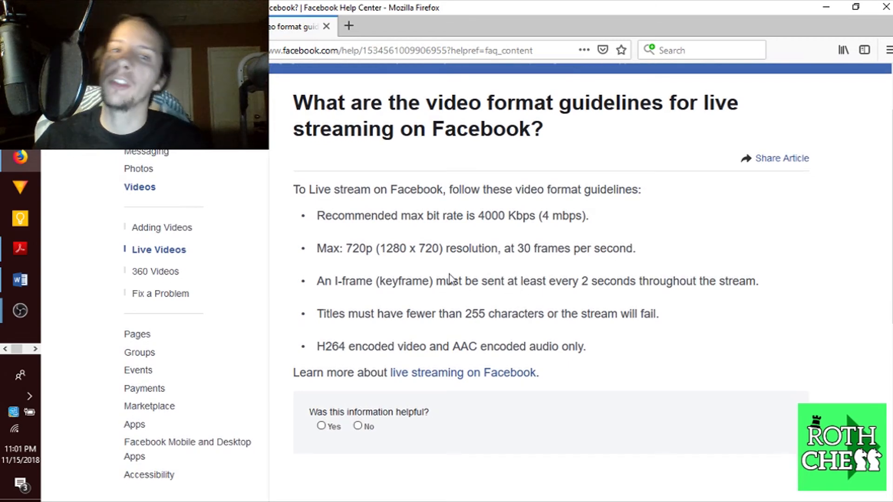
drag(461, 103, 568, 133)
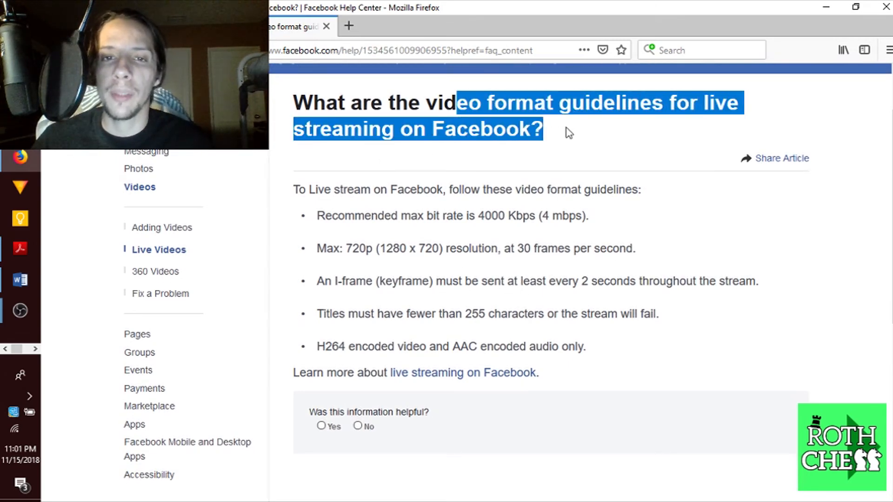
click(568, 132)
drag(476, 217, 577, 218)
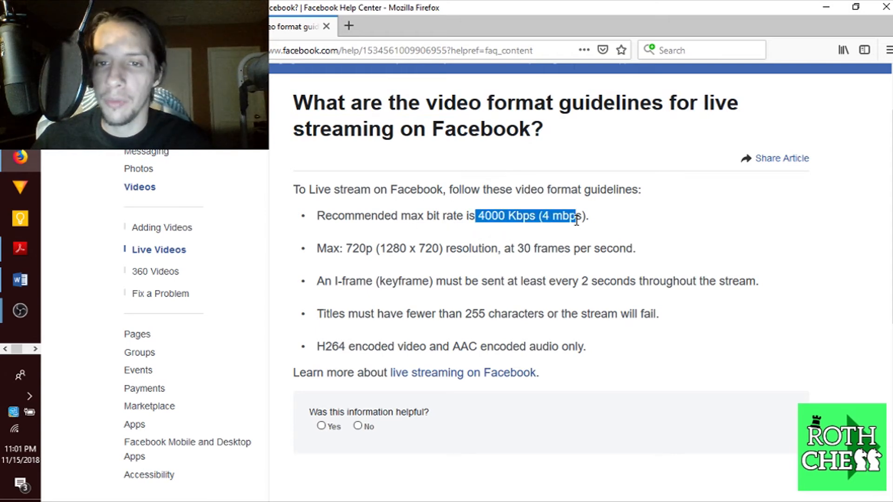
click(587, 221)
drag(375, 252, 459, 252)
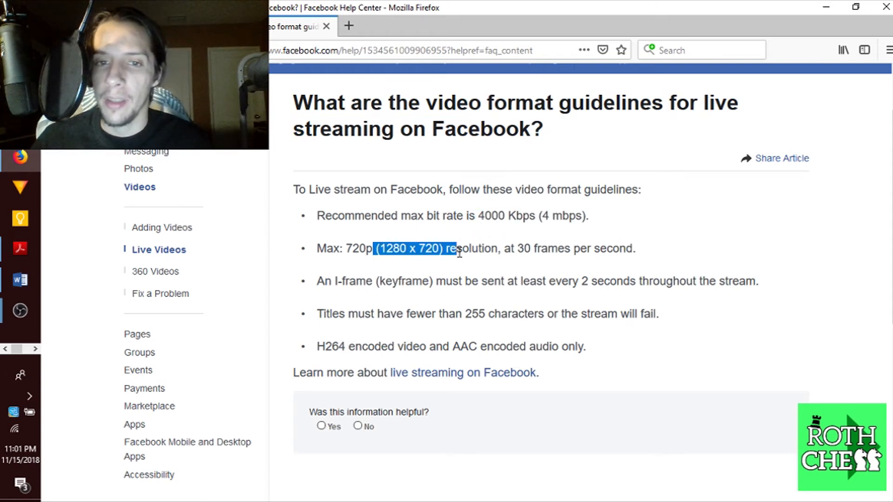
drag(391, 255, 442, 253)
click(442, 253)
Highlight the 30 fps and H264 encoding requirements, then return to OBS settings
drag(504, 251, 586, 255)
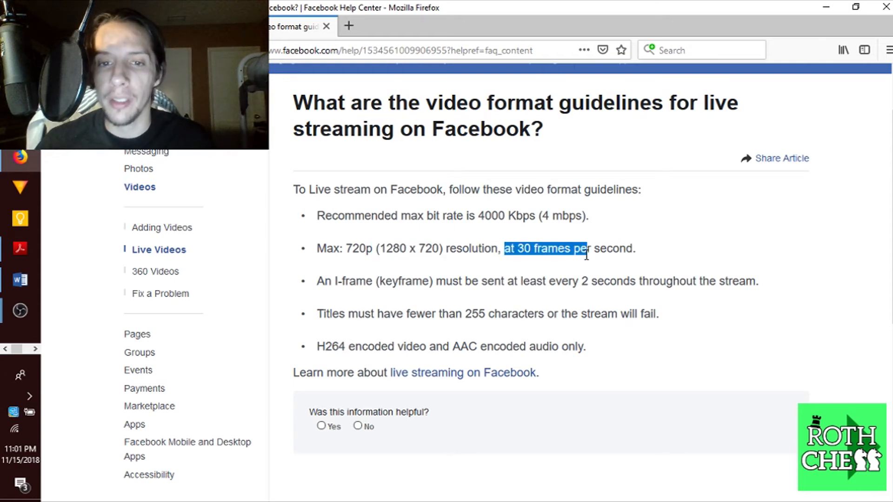
drag(313, 354, 358, 349)
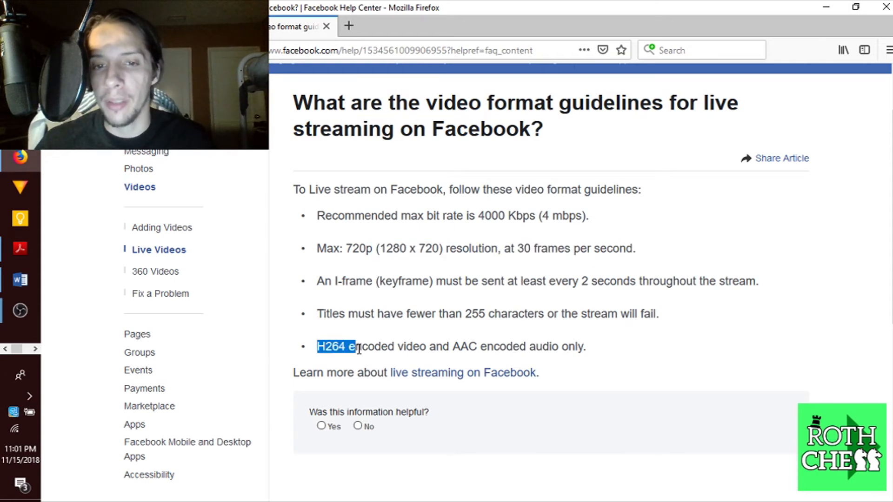
drag(500, 347, 563, 348)
click(566, 347)
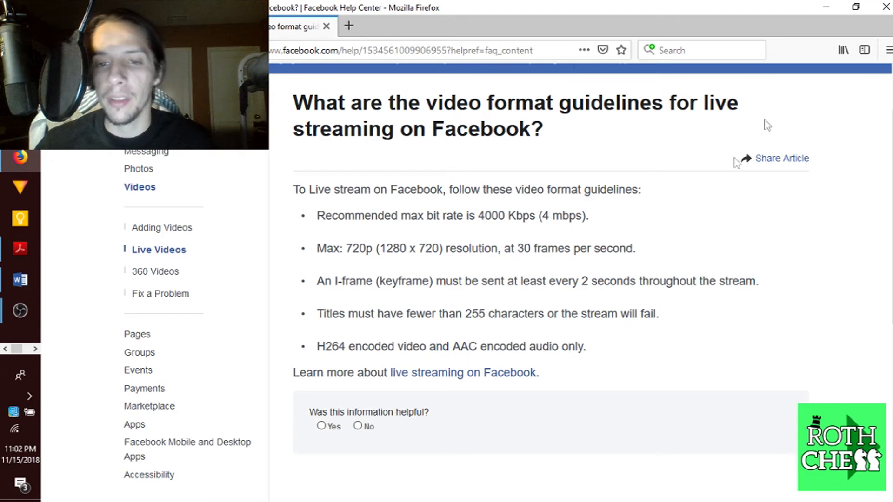
click(819, 2)
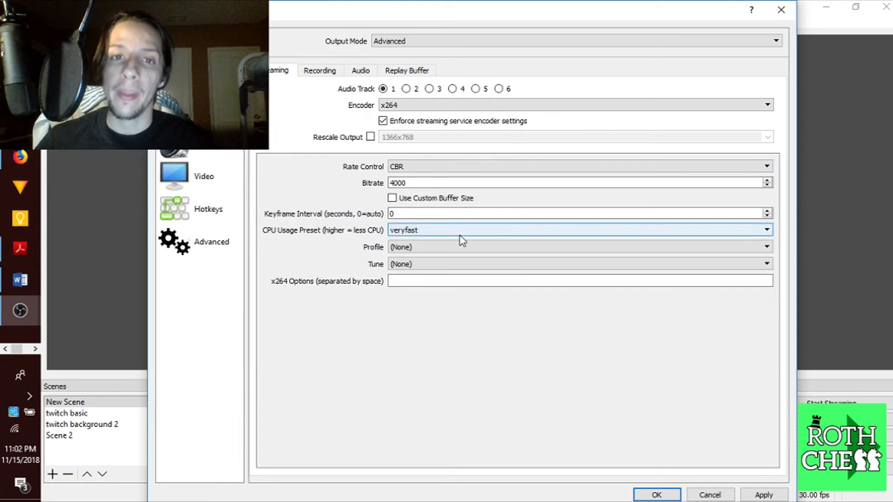
Turn on Rescale Output for the stream and set its size to 1280x720
click(372, 141)
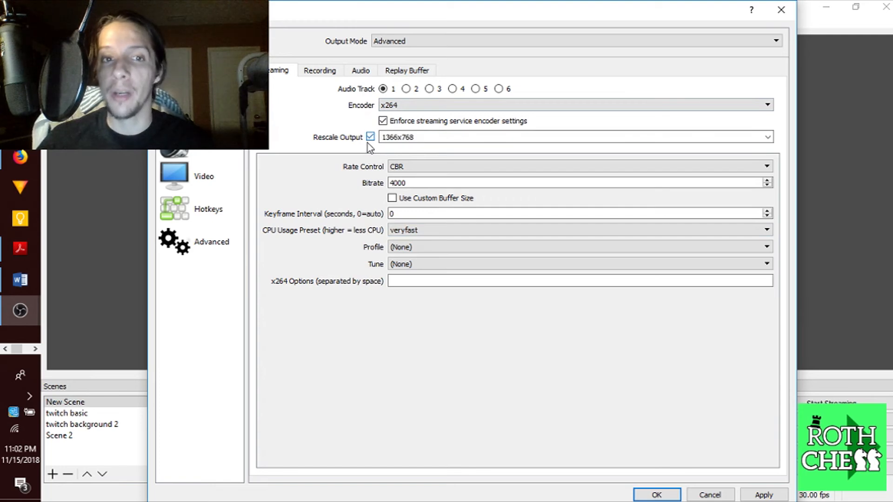
click(767, 136)
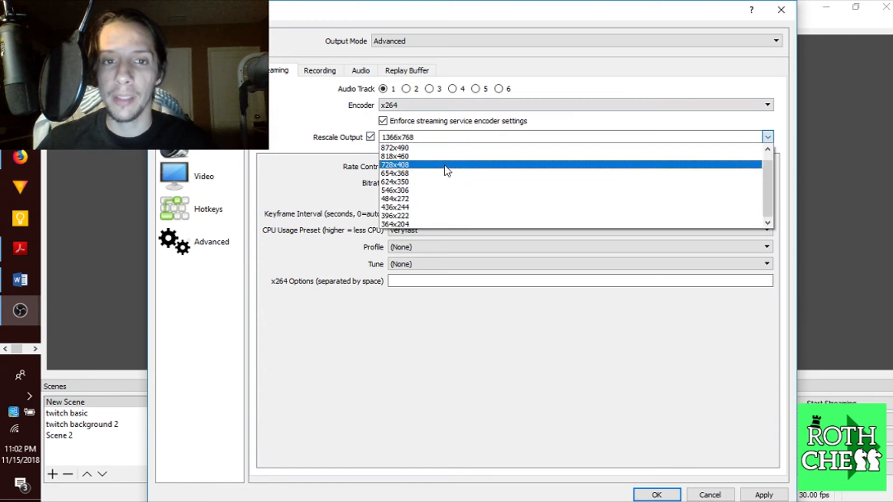
click(431, 139)
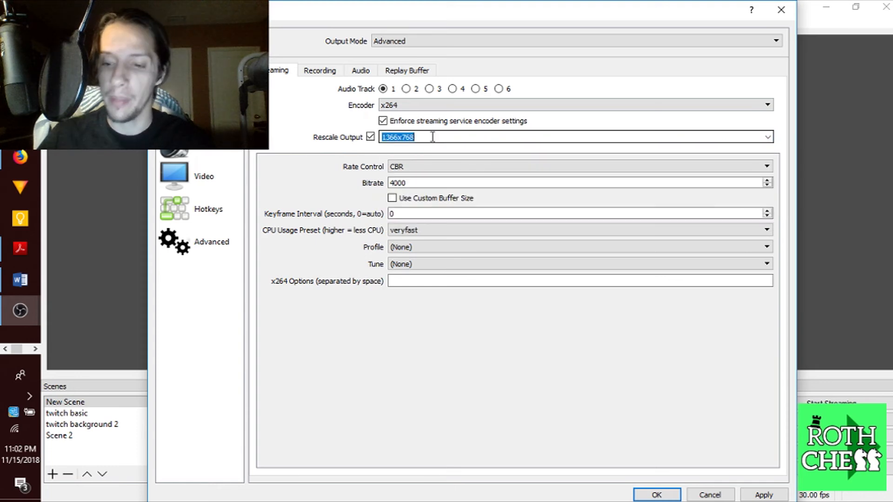
text(120)
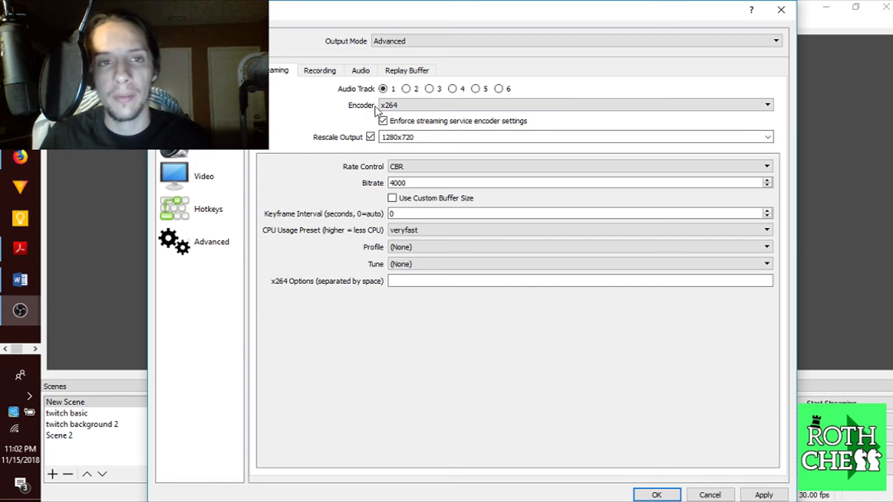
Confirm the Stream page uses Facebook Live, then close Settings and answer the save prompt
click(200, 78)
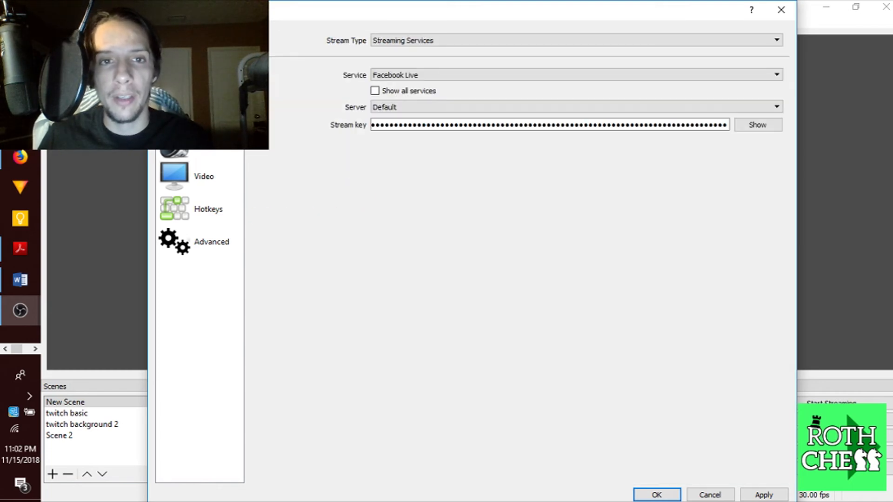
click(200, 110)
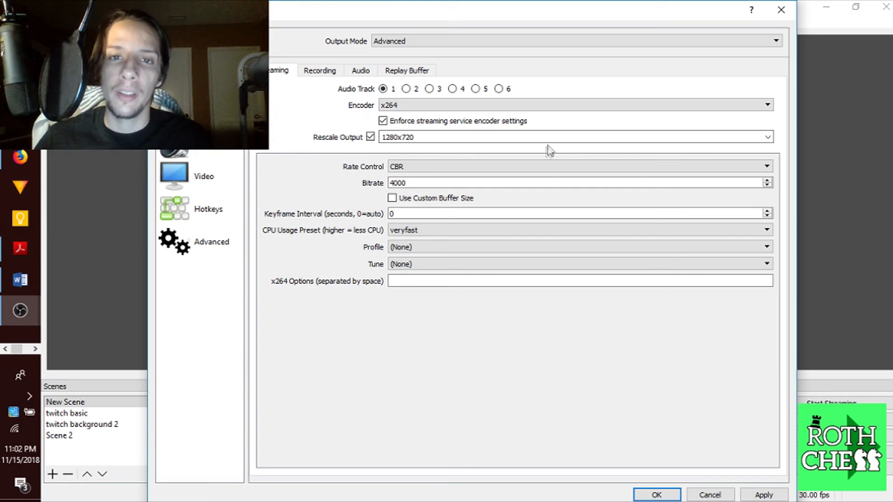
click(789, 18)
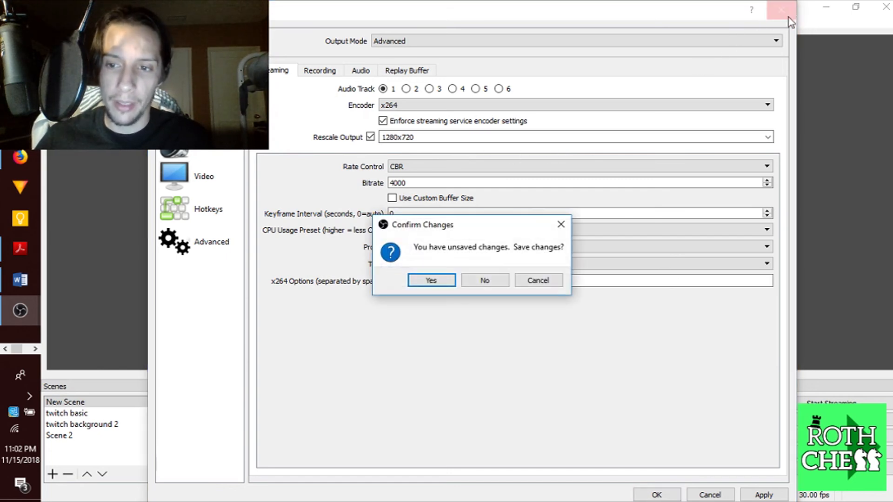
click(485, 279)
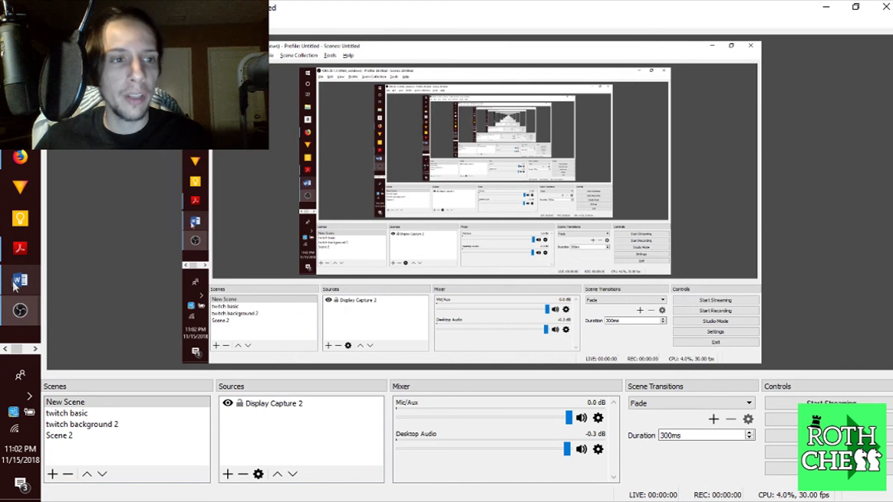
Bring forward the other OBS window with the twitch basic scene, then switch to the PDF book in Acrobat
mouse_move(20, 325)
click(100, 263)
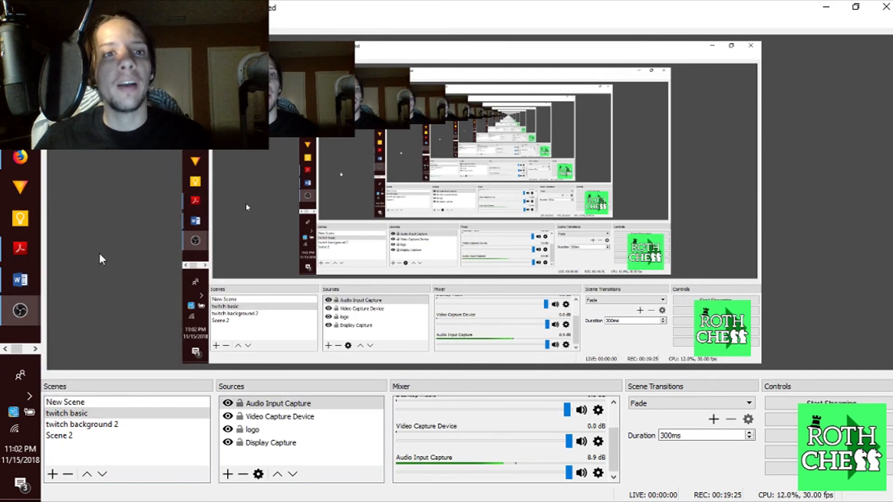
click(109, 256)
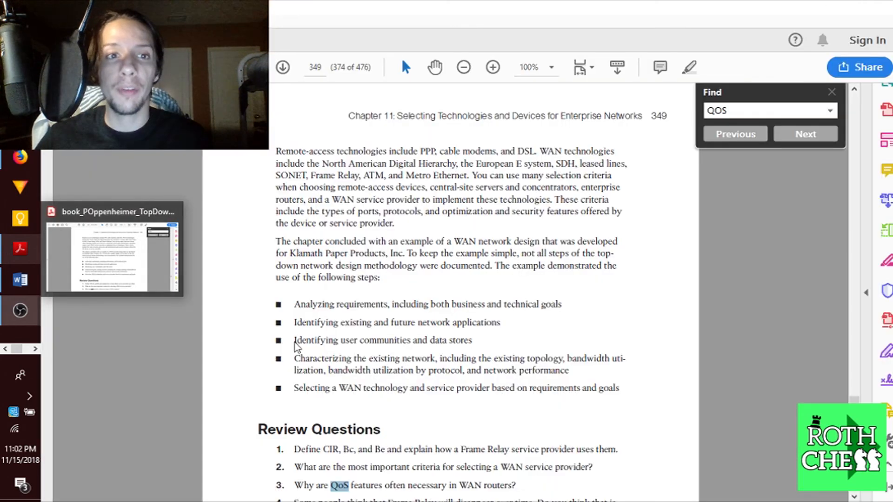